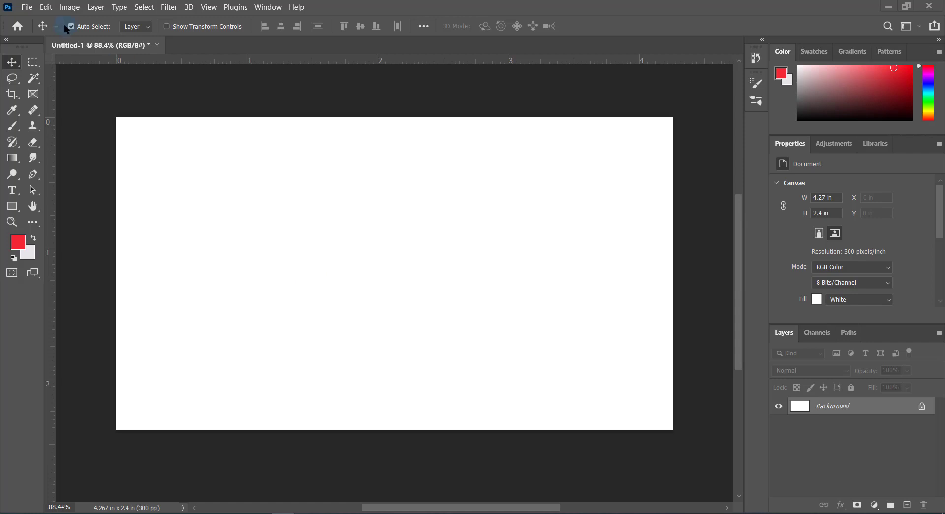
# Place the image of the woman with pink headphones as an embedded object, scaled to 15.50% and centered on the canvas
pyautogui.click(28, 6)
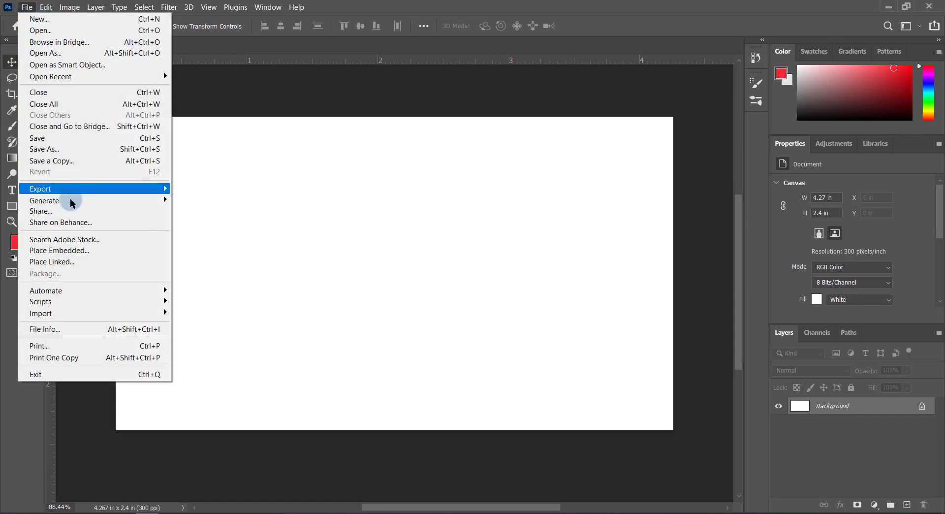
pyautogui.click(69, 253)
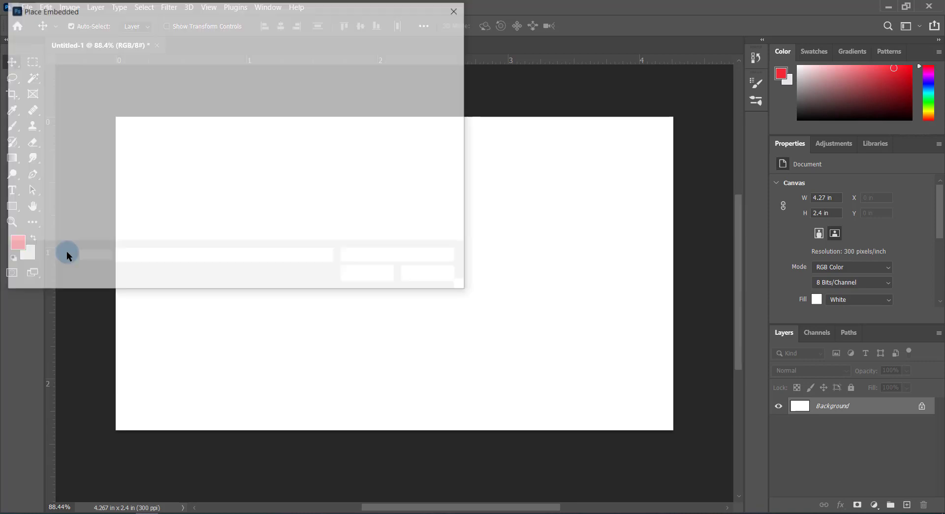
pyautogui.doubleClick(367, 126)
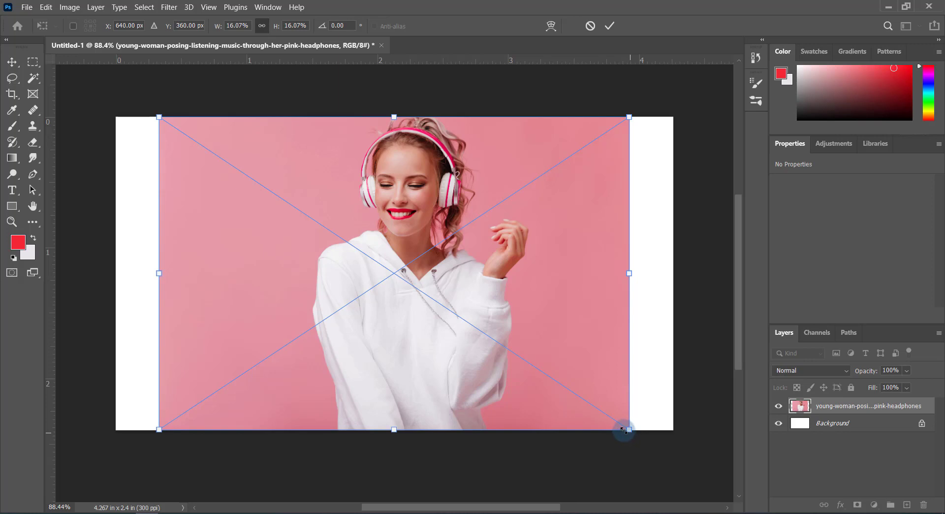
pyautogui.moveTo(623, 430); pyautogui.dragTo(621, 423)
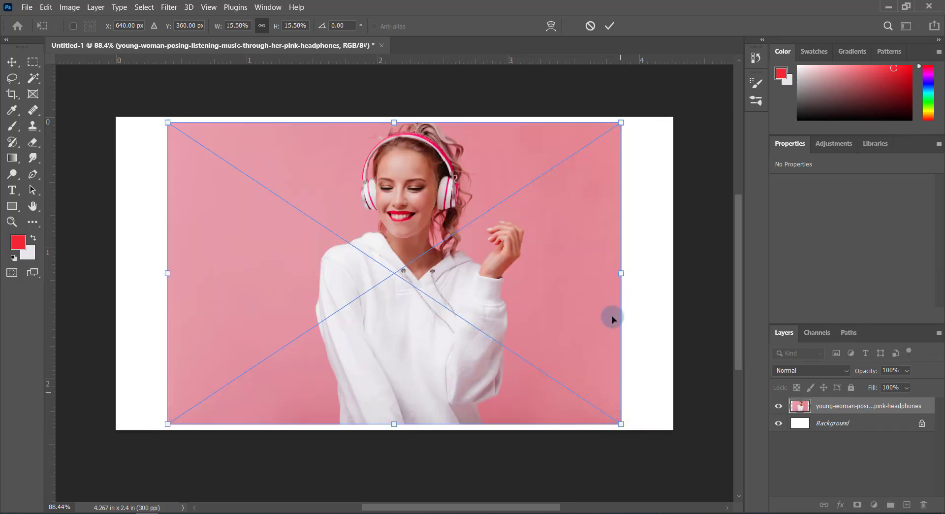
pyautogui.click(609, 27)
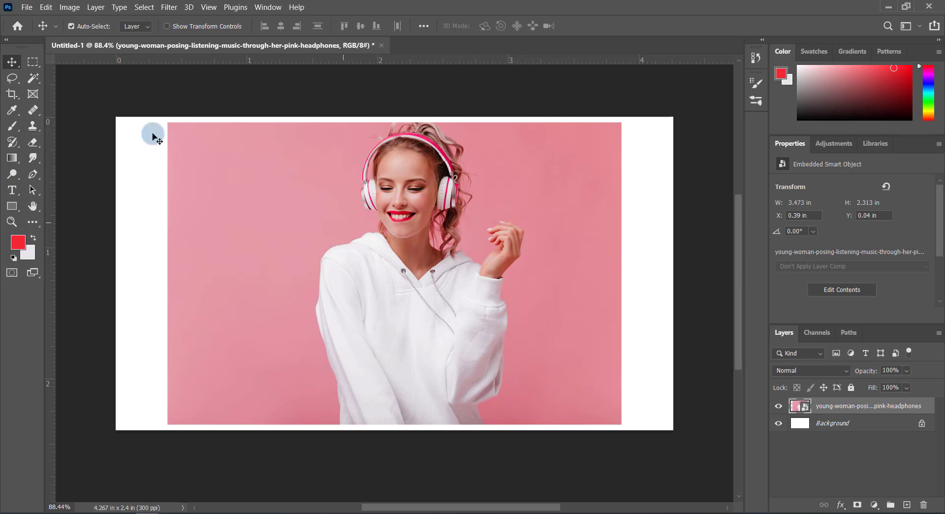
# Open Select and Mask with the Quick Selection tool and brush the white hoodie, its collar and the raised hand into the selection
pyautogui.click(33, 77)
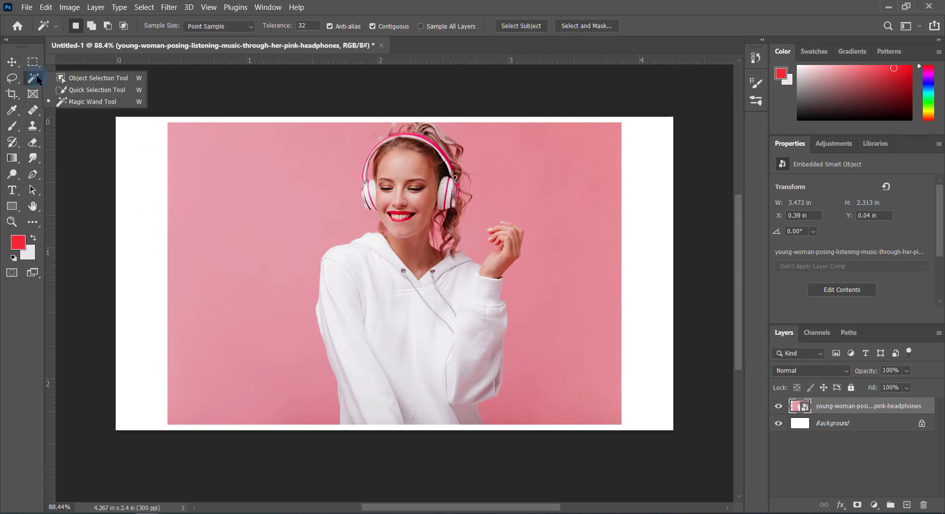
pyautogui.click(75, 90)
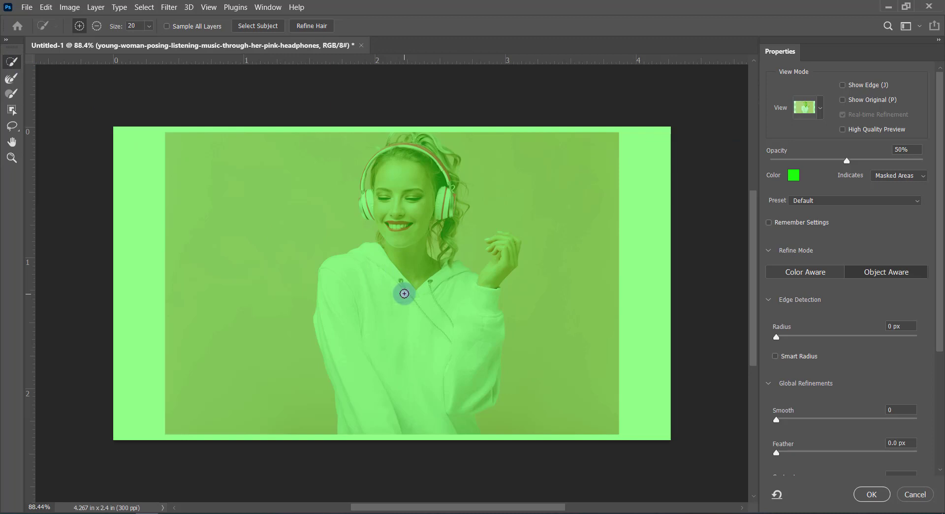
pyautogui.moveTo(405, 293)
pyautogui.mouseDown()
pyautogui.moveTo(395, 326)
pyautogui.moveTo(393, 314)
pyautogui.moveTo(402, 371)
pyautogui.mouseUp()
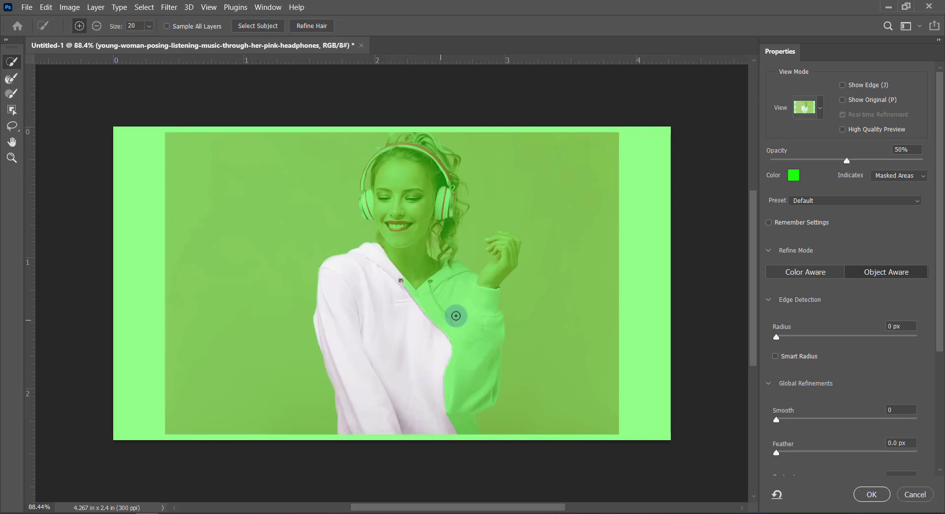
pyautogui.moveTo(455, 316); pyautogui.dragTo(439, 371)
pyautogui.click(493, 272)
pyautogui.scroll(4, 525, 248)
pyautogui.moveTo(496, 246)
pyautogui.mouseDown()
pyautogui.moveTo(491, 257)
pyautogui.moveTo(500, 226)
pyautogui.moveTo(502, 245)
pyautogui.mouseUp()
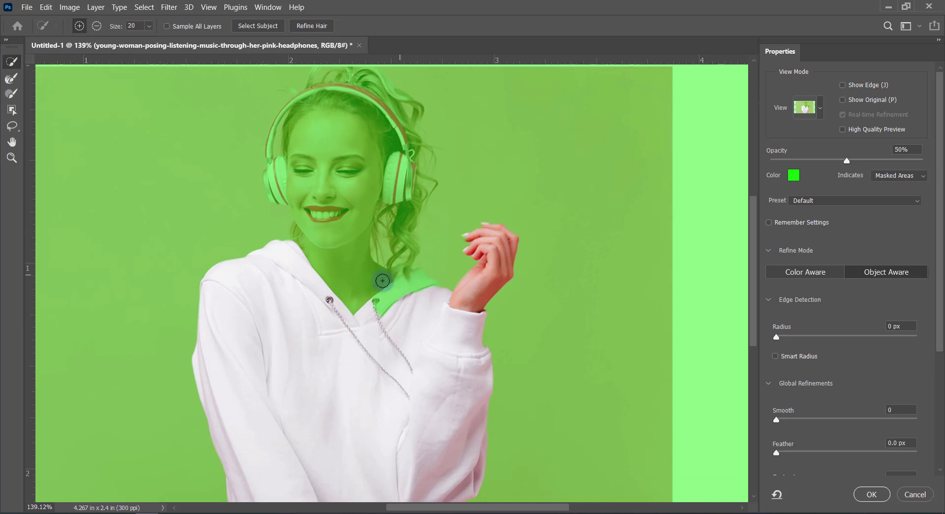
pyautogui.moveTo(382, 280); pyautogui.dragTo(404, 295)
# Add the face, the front hair and the headphones with their full headband to the selection at brush size 20
pyautogui.click(325, 156)
pyautogui.scroll(2, 344, 147)
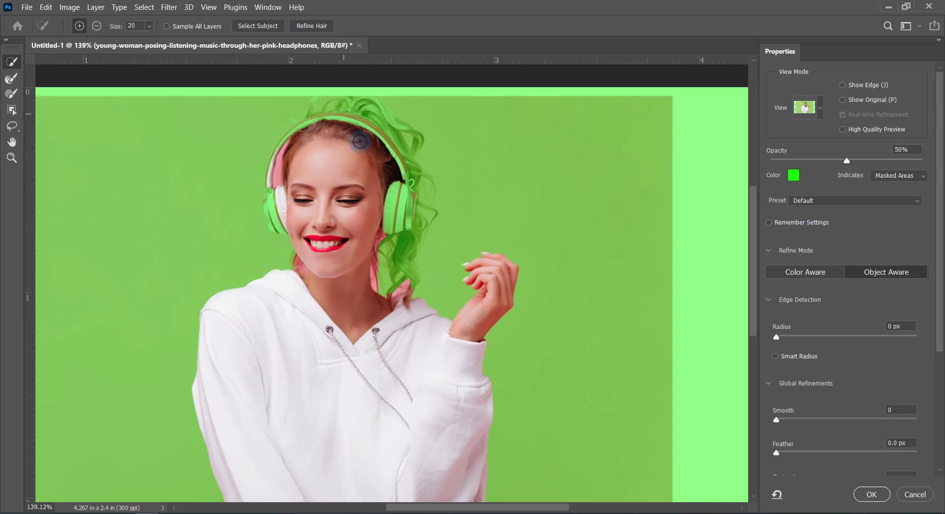
pyautogui.moveTo(360, 142)
pyautogui.mouseDown()
pyautogui.moveTo(378, 179)
pyautogui.moveTo(403, 189)
pyautogui.moveTo(394, 249)
pyautogui.mouseUp()
pyautogui.scroll(-2, 356, 220)
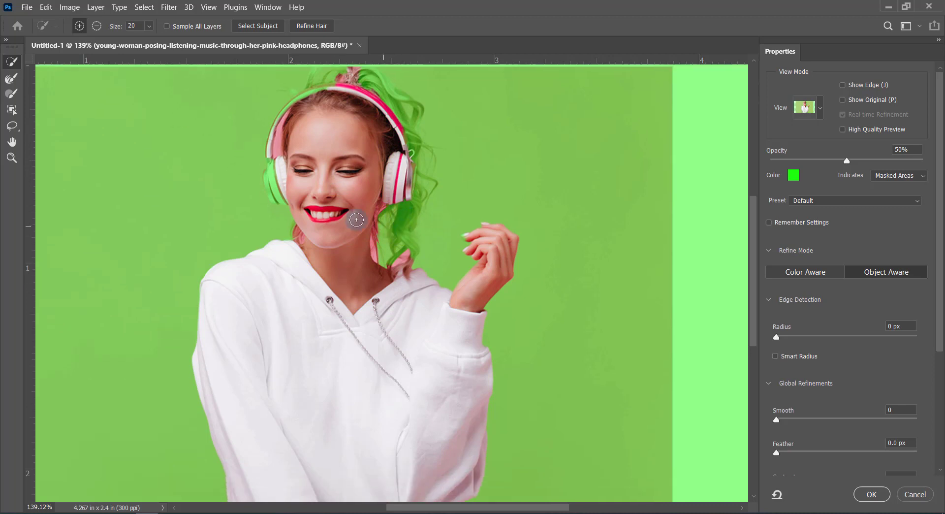
pyautogui.scroll(4, 357, 220)
pyautogui.scroll(2, 246, 197)
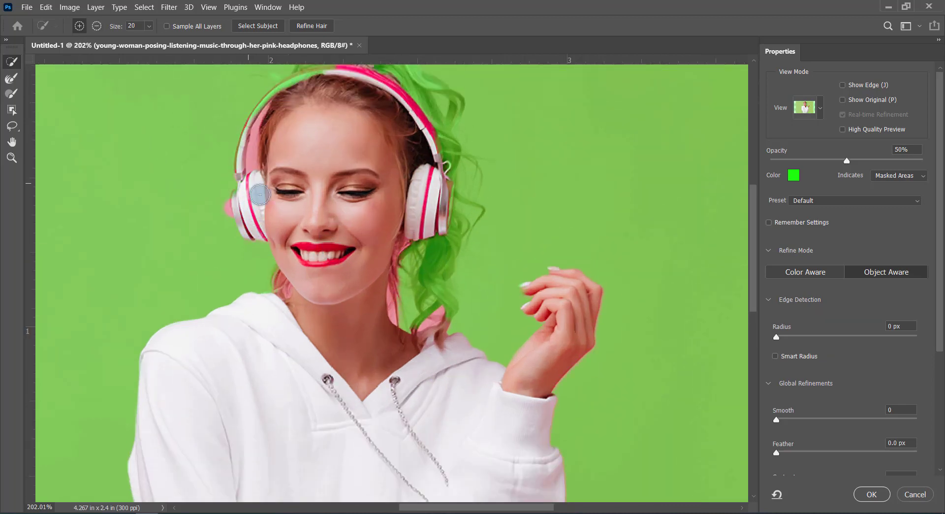
pyautogui.scroll(2, 271, 163)
pyautogui.moveTo(285, 131)
pyautogui.mouseDown()
pyautogui.moveTo(273, 160)
pyautogui.moveTo(268, 147)
pyautogui.moveTo(251, 161)
pyautogui.moveTo(306, 143)
pyautogui.mouseUp()
pyautogui.scroll(2, 301, 146)
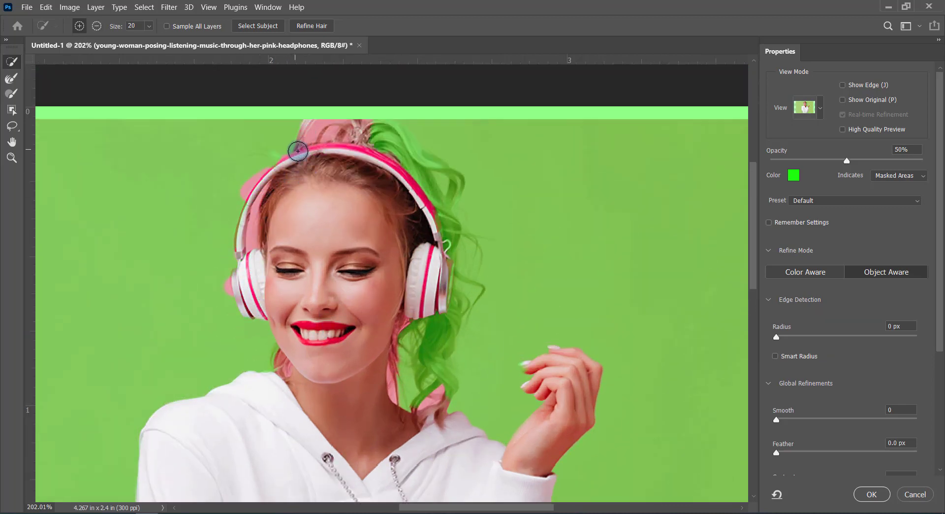
# Add the hair behind the headband and the long curls beside the neck to the selection, and apply Refine Hair
pyautogui.moveTo(382, 142)
pyautogui.mouseDown()
pyautogui.moveTo(449, 236)
pyautogui.moveTo(446, 216)
pyautogui.mouseUp()
pyautogui.scroll(-2, 443, 246)
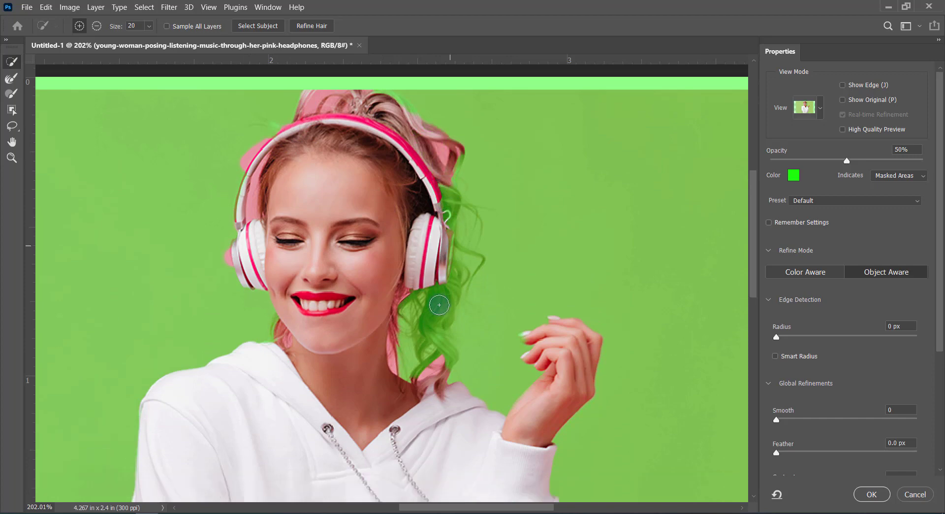
pyautogui.moveTo(439, 304)
pyautogui.mouseDown()
pyautogui.moveTo(445, 223)
pyautogui.moveTo(456, 216)
pyautogui.moveTo(465, 250)
pyautogui.moveTo(446, 266)
pyautogui.mouseUp()
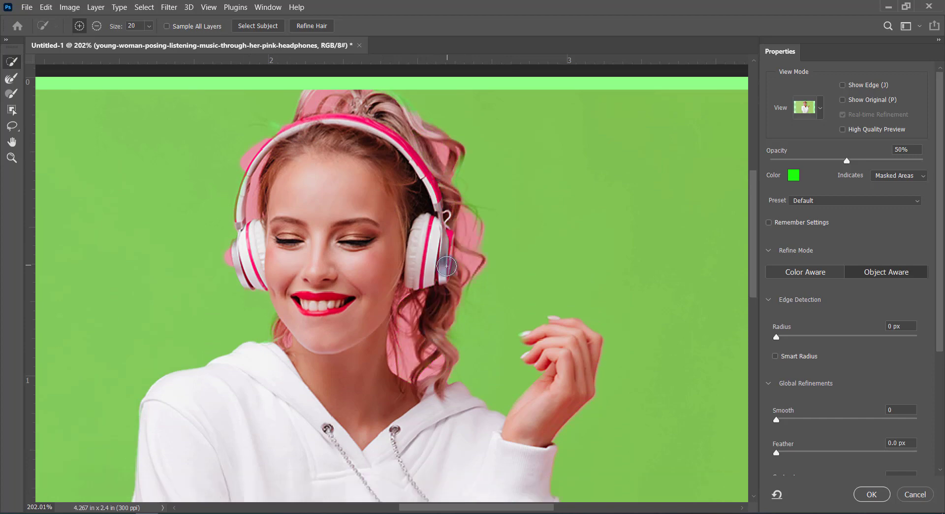
pyautogui.scroll(-4, 330, 69)
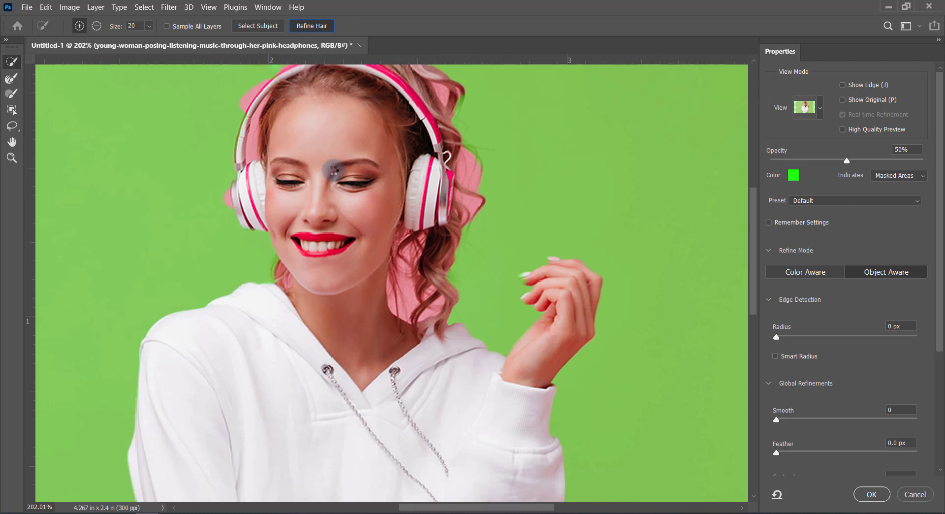
pyautogui.scroll(3, 333, 170)
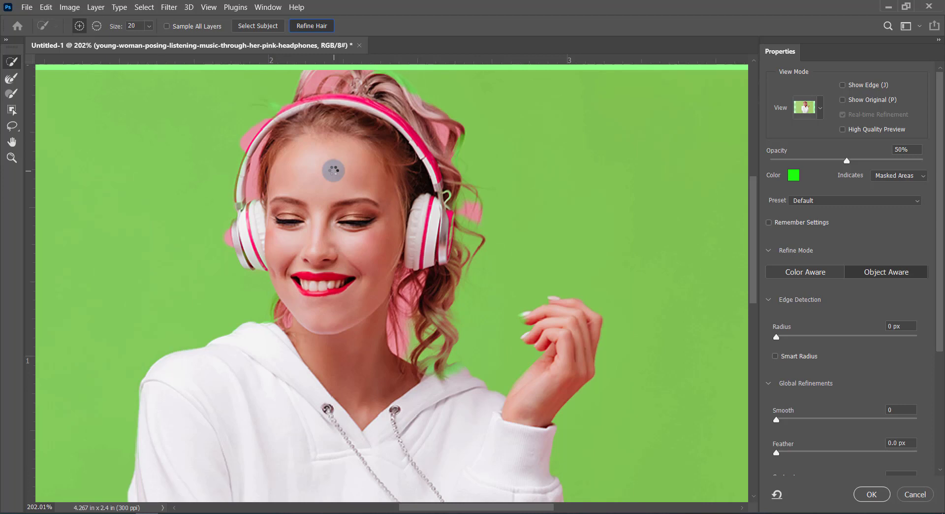
# Refine the edges of the curls beside the right ear cup, neck and shoulder with the Refine Edge Brush at size 35
pyautogui.click(7, 82)
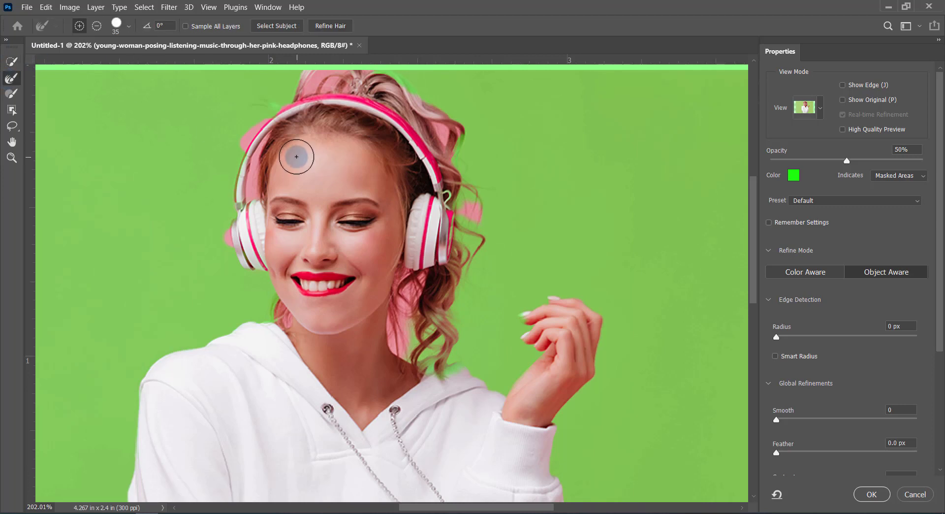
pyautogui.scroll(4, 325, 158)
pyautogui.moveTo(455, 167)
pyautogui.mouseDown()
pyautogui.moveTo(472, 330)
pyautogui.moveTo(439, 398)
pyautogui.moveTo(448, 414)
pyautogui.moveTo(454, 396)
pyautogui.mouseUp()
pyautogui.scroll(-3, 451, 393)
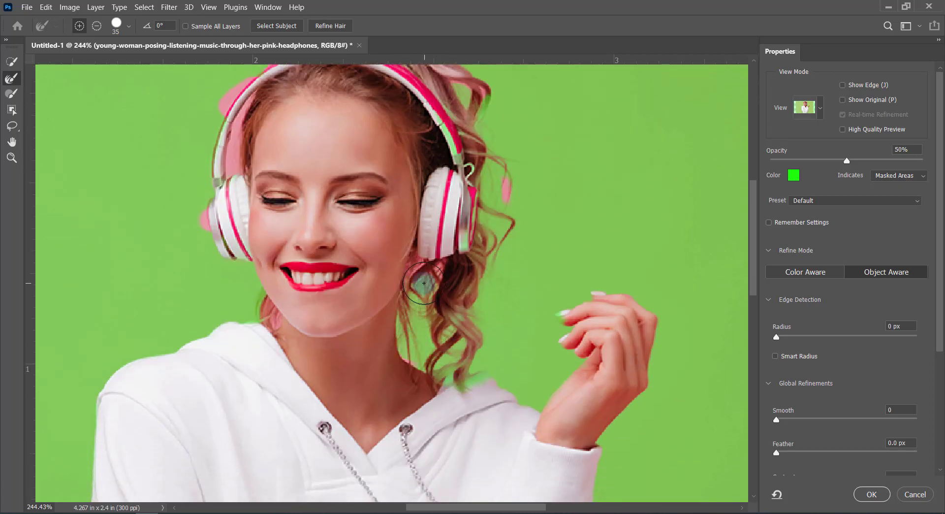
pyautogui.scroll(-3, 424, 283)
pyautogui.moveTo(424, 283)
pyautogui.mouseDown()
pyautogui.moveTo(435, 301)
pyautogui.moveTo(484, 289)
pyautogui.mouseUp()
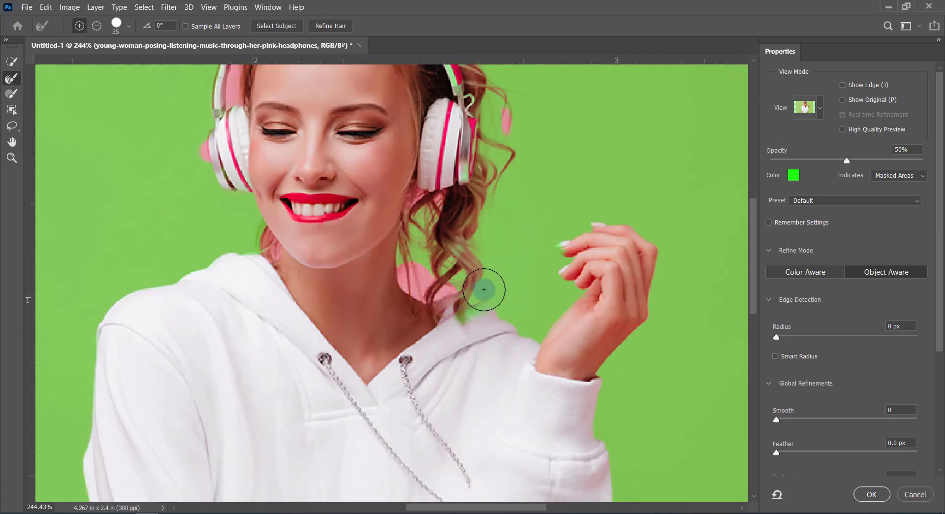
pyautogui.scroll(-2, 483, 287)
pyautogui.scroll(2, 477, 276)
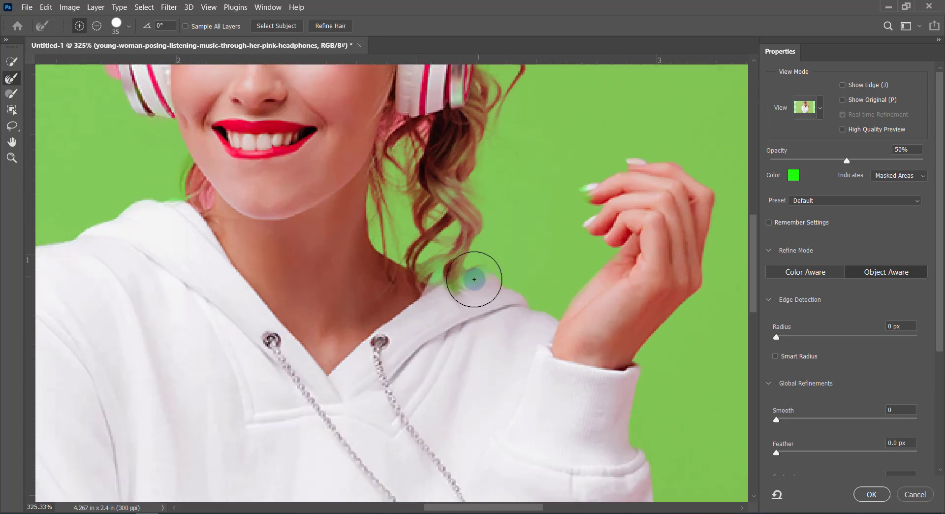
pyautogui.scroll(1, 459, 231)
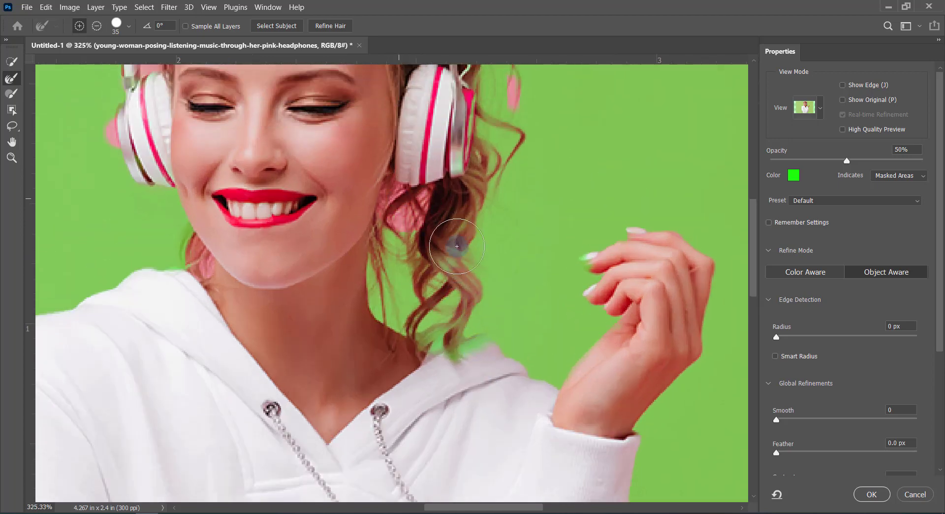
pyautogui.scroll(6, 498, 223)
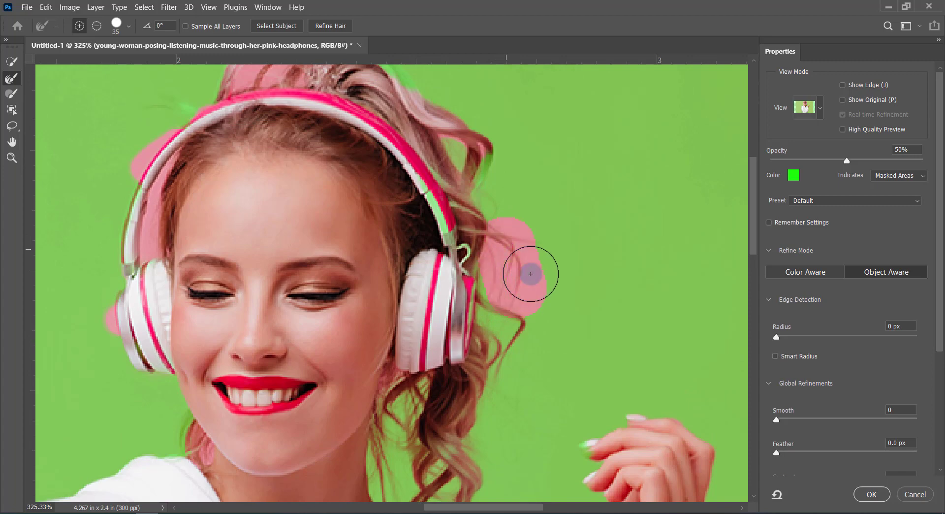
# Brush the Refine Edge Brush at size 35 over the hair on top of the head and the headband's outer left edge
pyautogui.scroll(2, 507, 253)
pyautogui.moveTo(239, 141)
pyautogui.mouseDown()
pyautogui.moveTo(284, 139)
pyautogui.moveTo(401, 165)
pyautogui.moveTo(466, 226)
pyautogui.mouseUp()
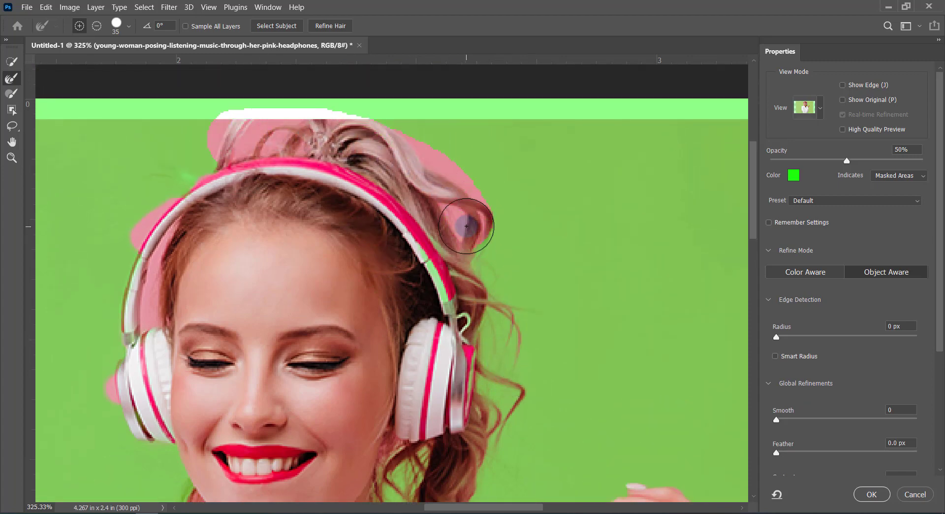
pyautogui.scroll(-1, 466, 226)
pyautogui.moveTo(211, 111); pyautogui.dragTo(184, 121)
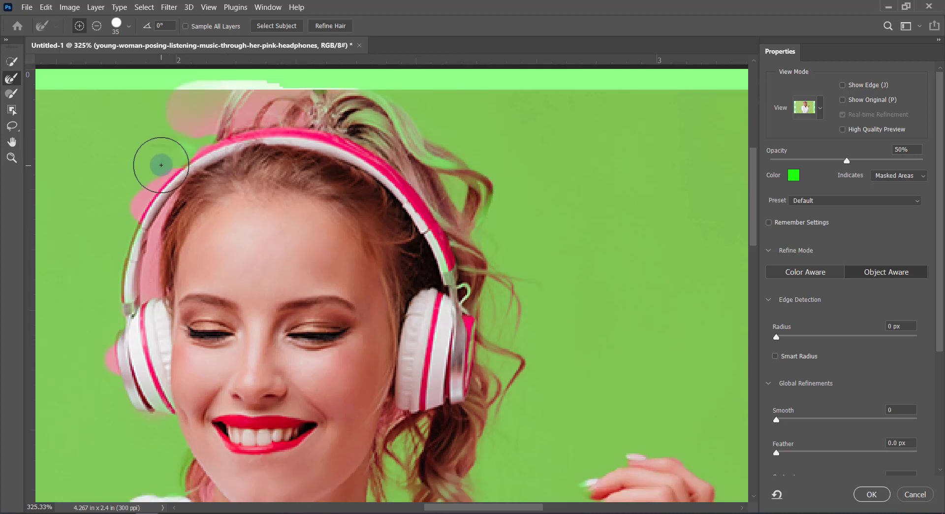
pyautogui.hscroll(-2, 161, 165)
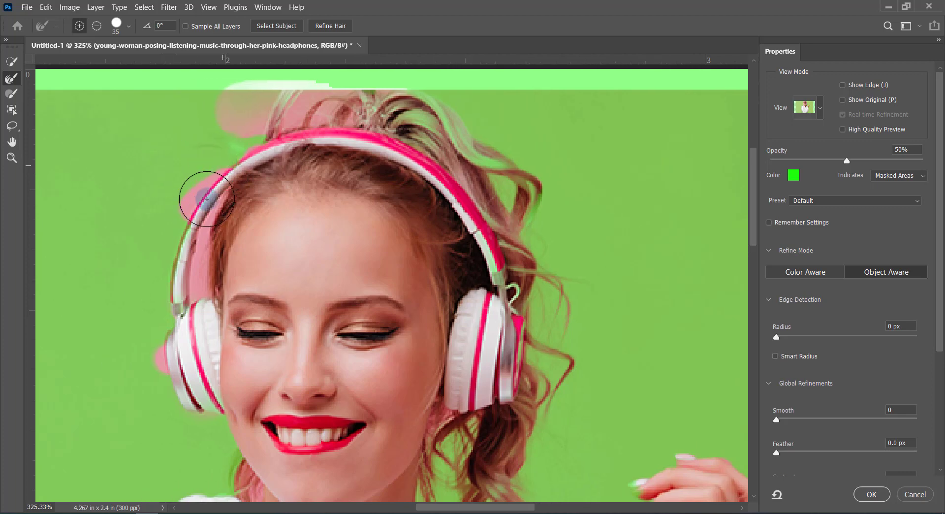
# Reduce the Refine Edge Brush to size 25 and refine the hair below the left ear cup and above the headband
pyautogui.press('[')
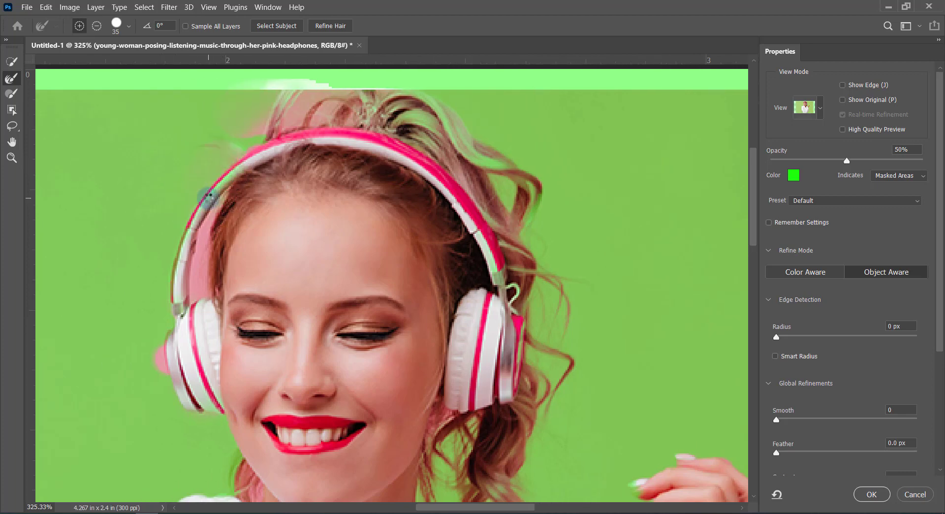
pyautogui.scroll(-2, 206, 198)
pyautogui.scroll(-2, 237, 307)
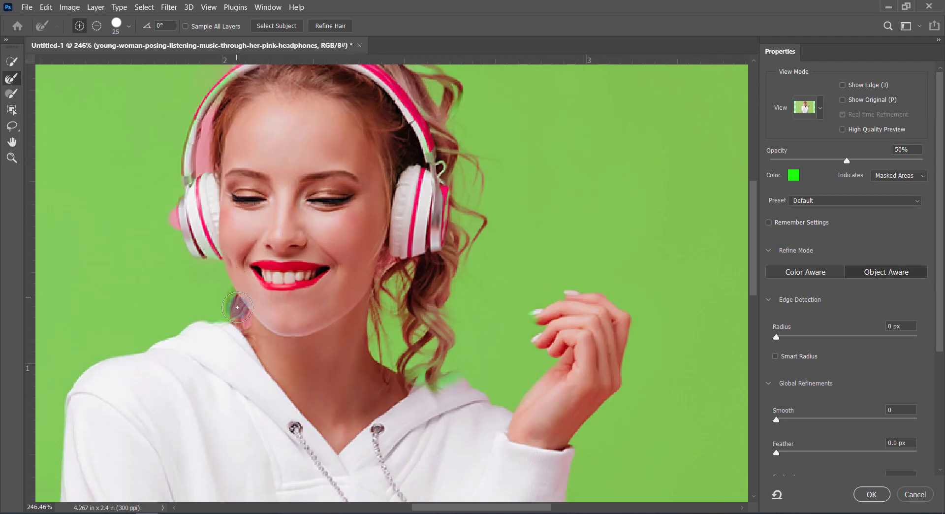
pyautogui.moveTo(244, 315); pyautogui.dragTo(244, 337)
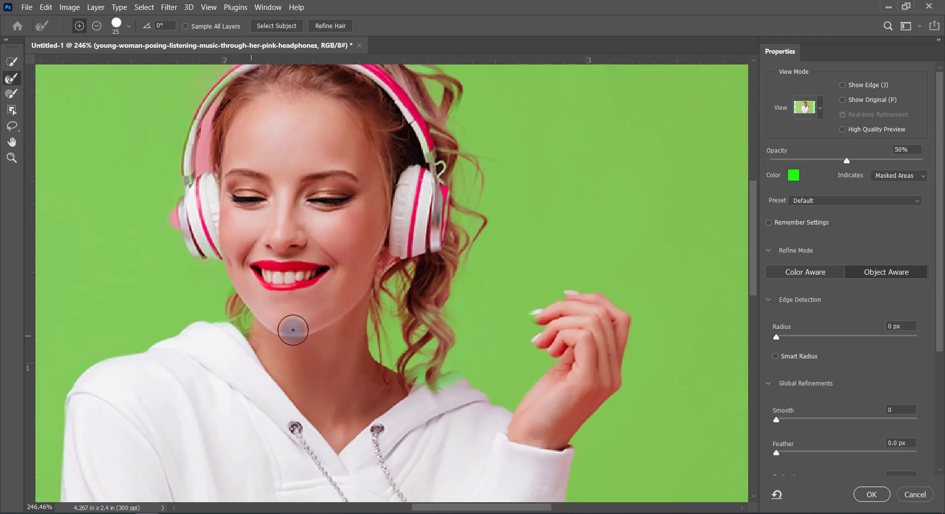
pyautogui.scroll(-3, 456, 249)
pyautogui.scroll(3, 400, 183)
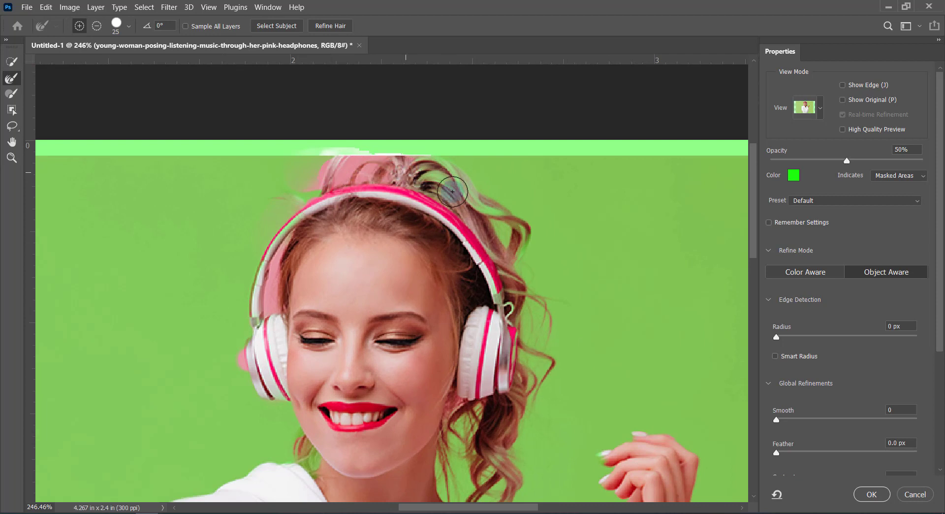
pyautogui.moveTo(453, 191)
pyautogui.mouseDown()
pyautogui.moveTo(341, 182)
pyautogui.moveTo(310, 198)
pyautogui.moveTo(391, 194)
pyautogui.mouseUp()
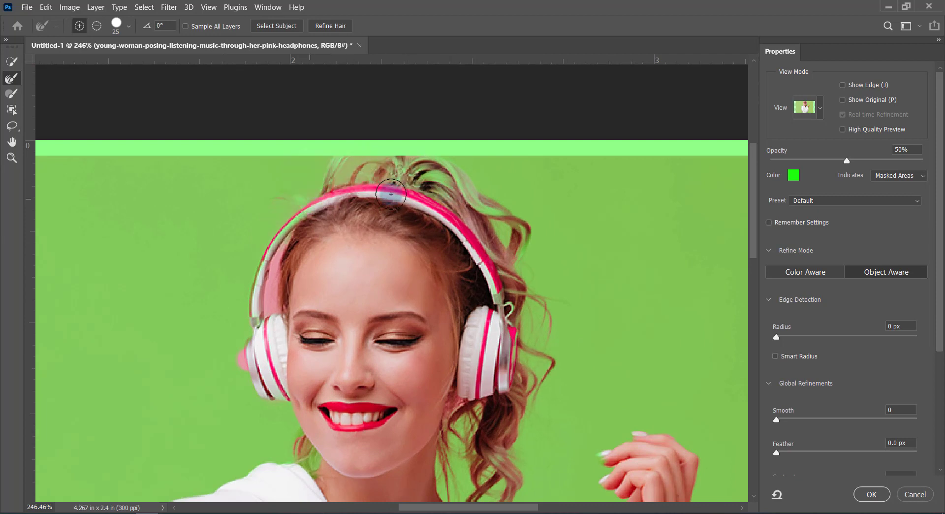
pyautogui.scroll(-3, 391, 194)
# Subtract the pink background gap between the left side of the headband and the hair using Quick Selection at size 5
pyautogui.press('[')
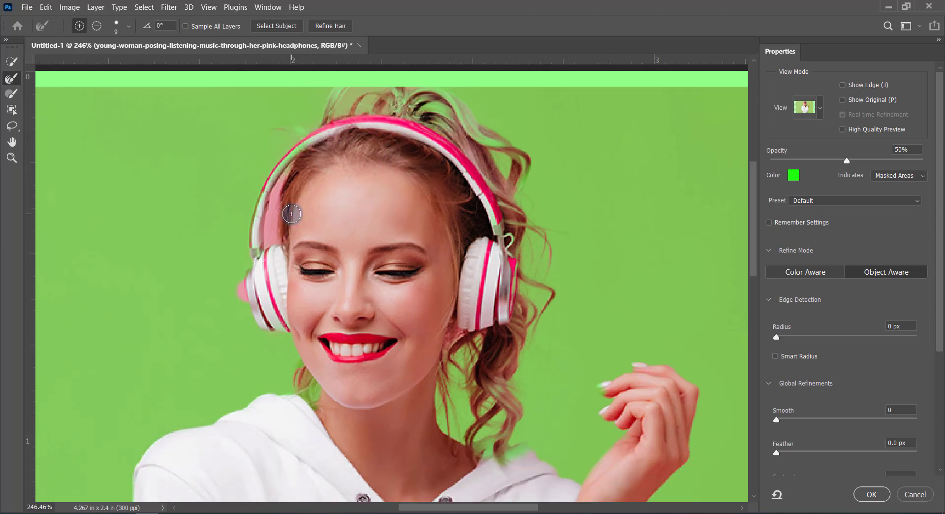
pyautogui.click(11, 62)
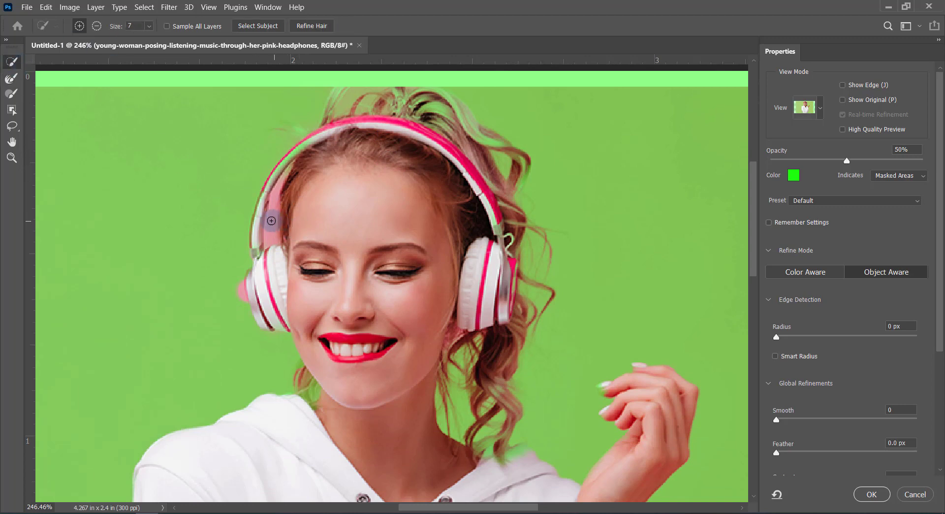
pyautogui.click(273, 231)
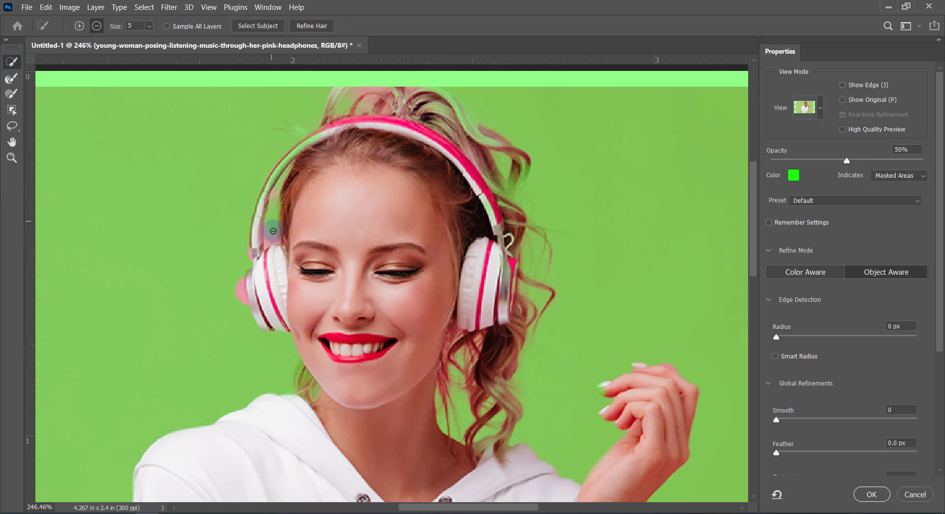
pyautogui.click(271, 236)
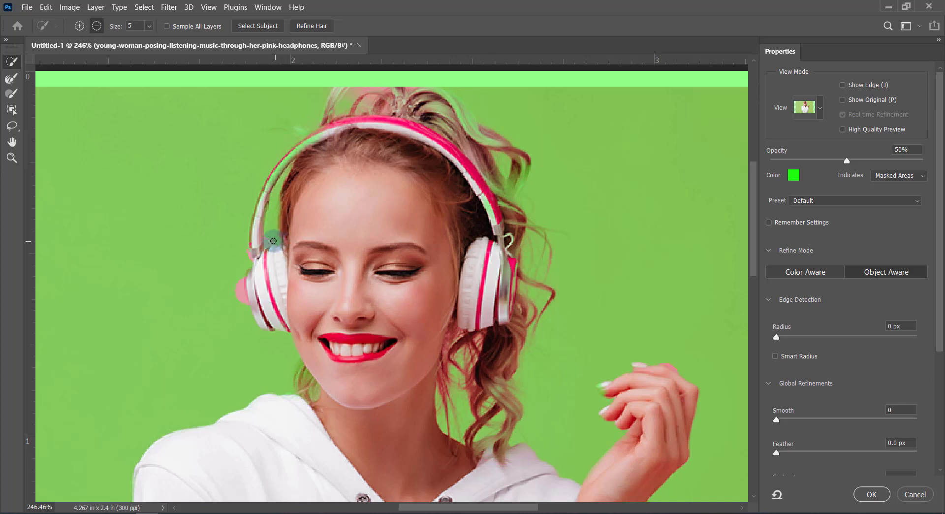
pyautogui.scroll(2, 271, 222)
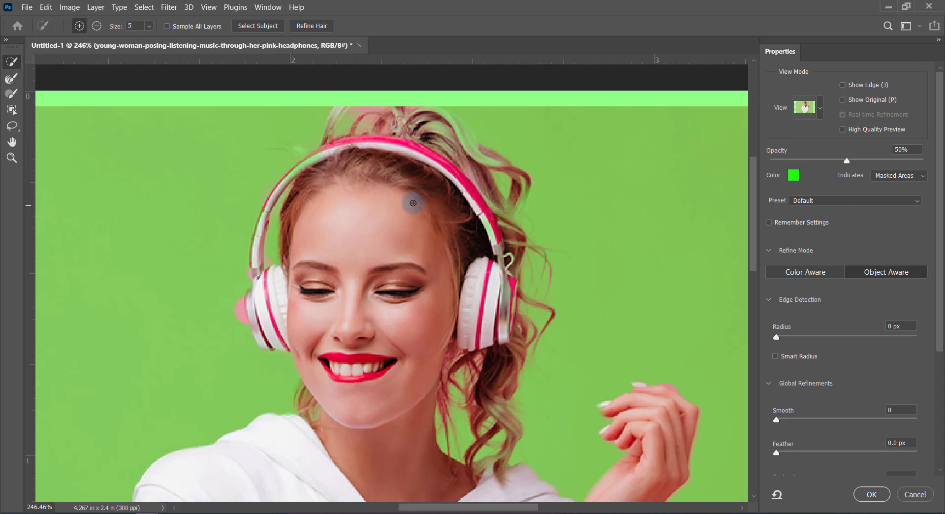
# Apply the Select and Mask refinements to the woman as an active selection
pyautogui.scroll(-5, 412, 203)
pyautogui.scroll(3, 412, 202)
pyautogui.scroll(-6, 395, 345)
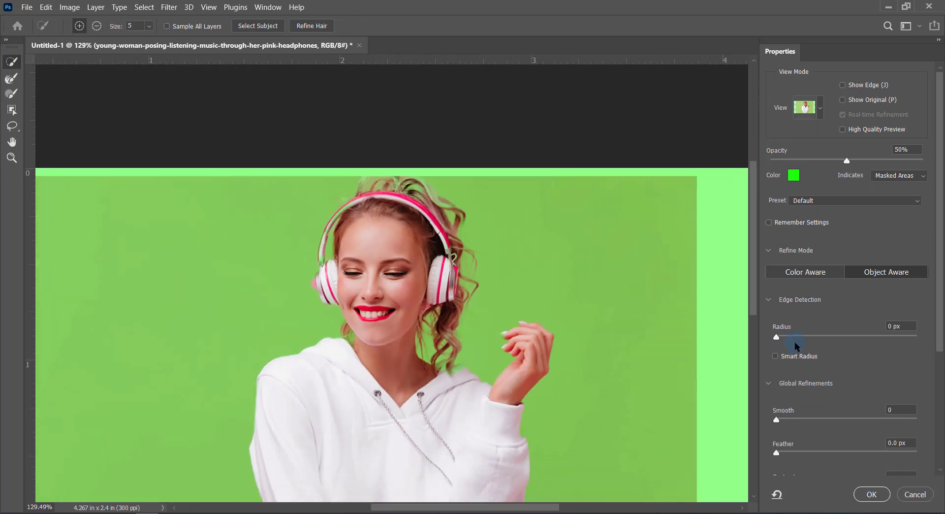
pyautogui.scroll(-5, 796, 346)
pyautogui.click(871, 494)
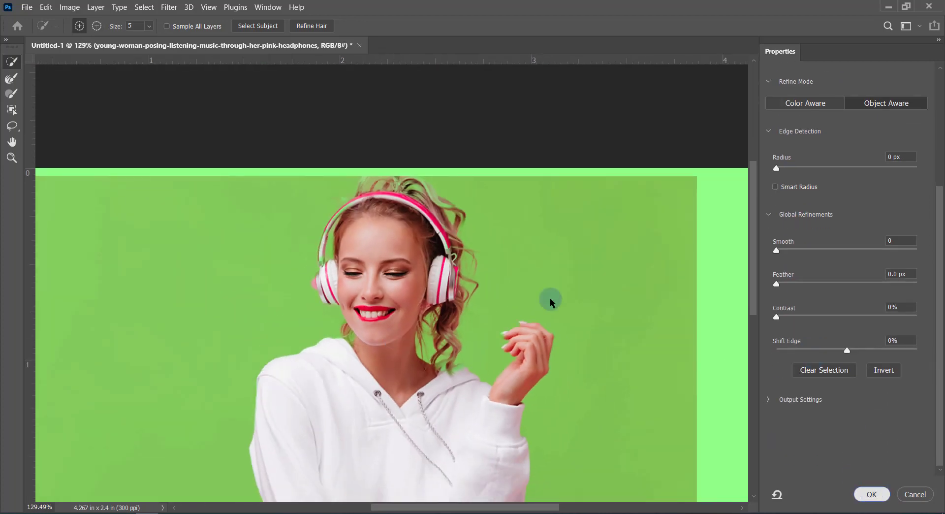
# Using Quick Selection at size 5, add the left side of the headband to the selection and subtract the gap beside the hair
pyautogui.scroll(-3, 493, 300)
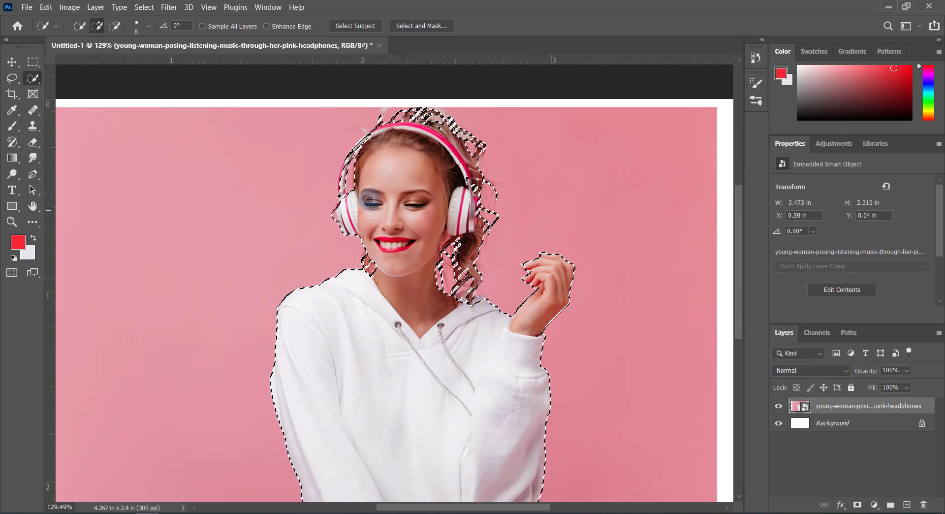
pyautogui.scroll(10, 361, 142)
pyautogui.press('[')
pyautogui.press('[')
pyautogui.press('[')
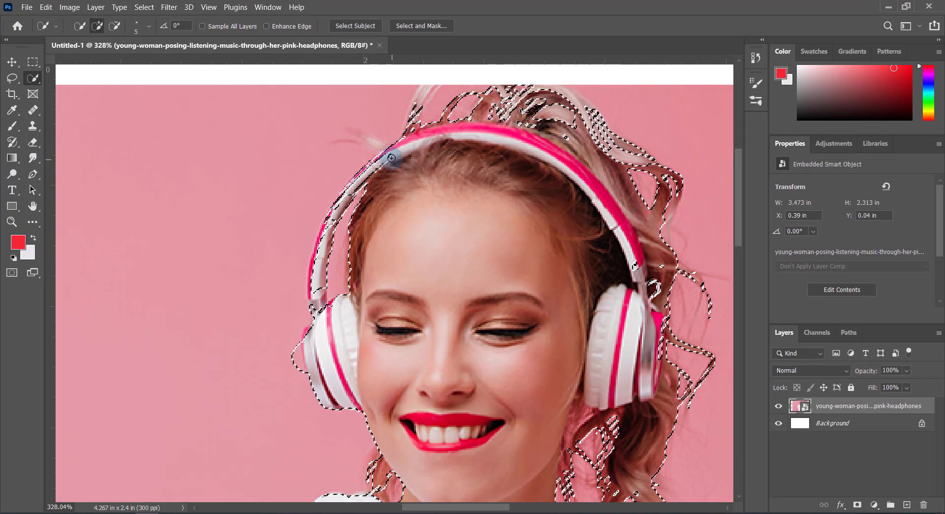
pyautogui.moveTo(391, 157)
pyautogui.mouseDown()
pyautogui.moveTo(366, 171)
pyautogui.moveTo(326, 232)
pyautogui.moveTo(308, 285)
pyautogui.moveTo(306, 273)
pyautogui.moveTo(345, 227)
pyautogui.mouseUp()
pyautogui.press('alt')
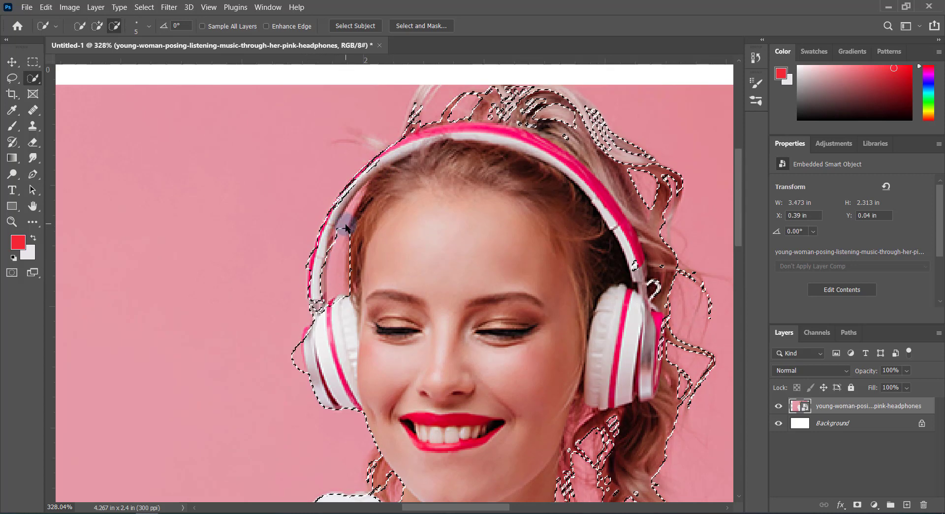
pyautogui.keyDown('alt'); pyautogui.click(344, 227); pyautogui.keyUp('alt')
pyautogui.scroll(2, 343, 228)
pyautogui.scroll(-3, 370, 280)
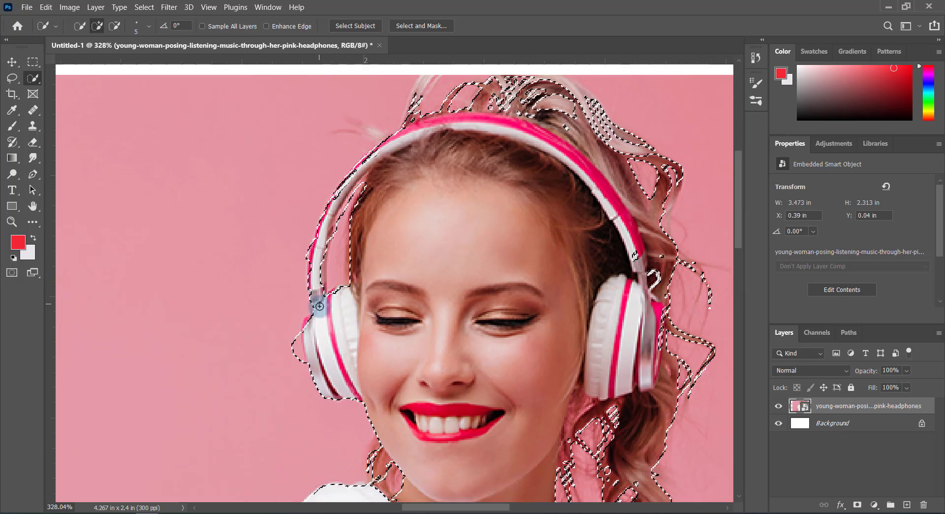
# Subtract the pink background area along the outer edge of the left ear cup from the selection
pyautogui.scroll(-1, 320, 295)
pyautogui.press('alt')
pyautogui.keyDown('alt'); pyautogui.click(297, 294); pyautogui.keyUp('alt')
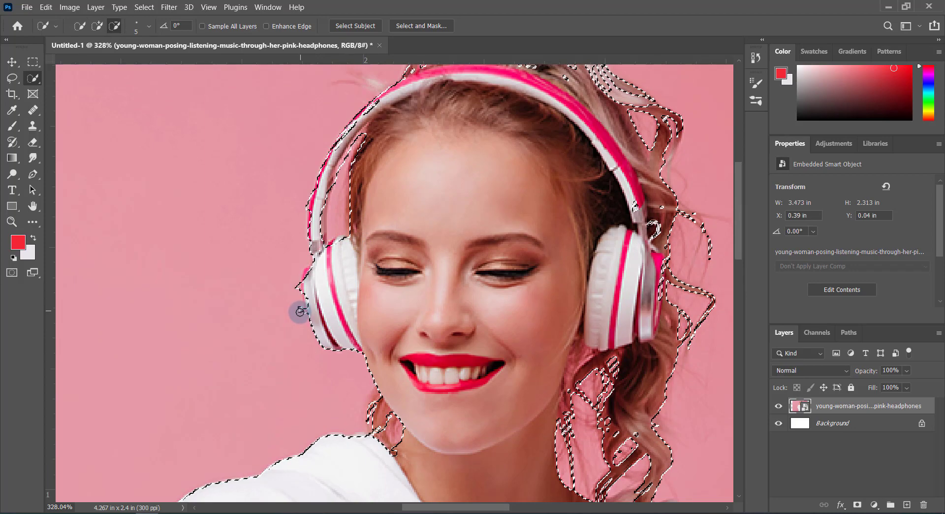
pyautogui.keyDown('alt'); pyautogui.click(297, 287); pyautogui.keyUp('alt')
pyautogui.click(310, 306)
pyautogui.scroll(-3, 315, 275)
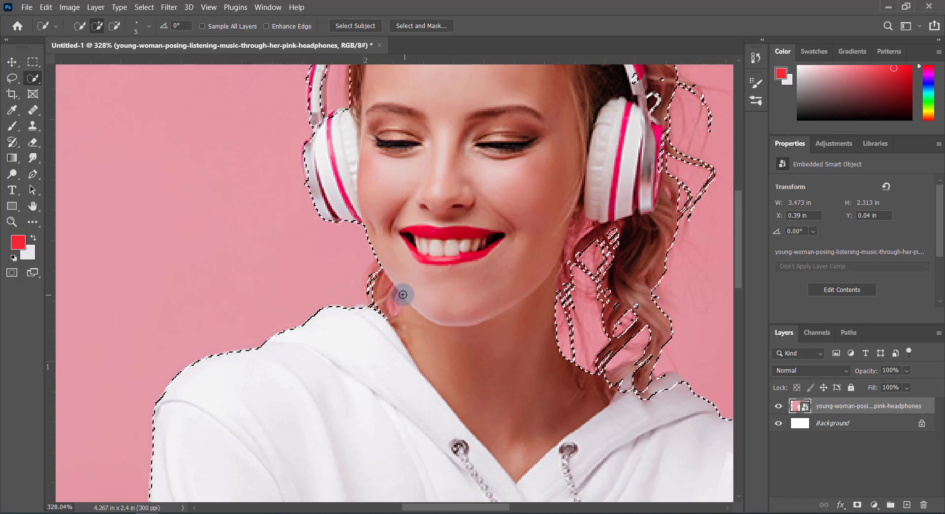
# Copy the selected woman to a new layer and delete the original pink-background photo layer
pyautogui.scroll(-1, 443, 348)
pyautogui.scroll(-5, 453, 354)
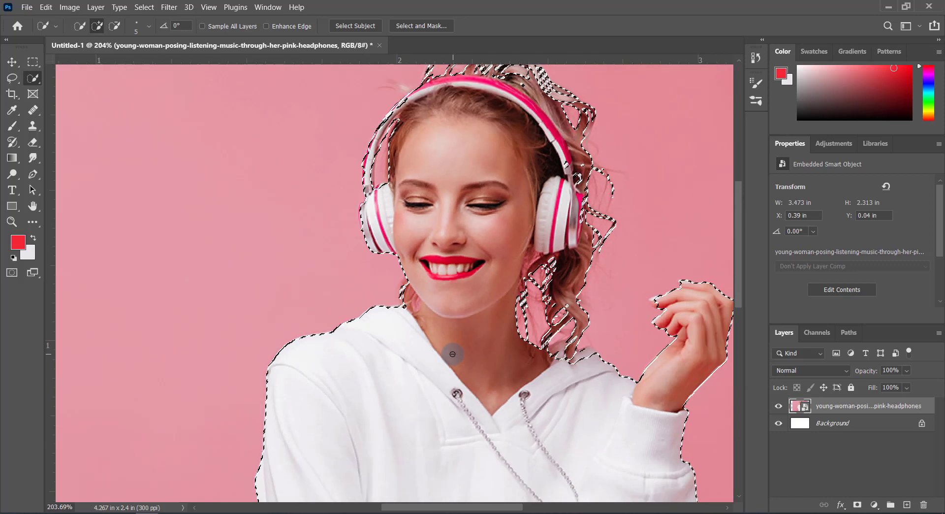
pyautogui.scroll(3, 616, 333)
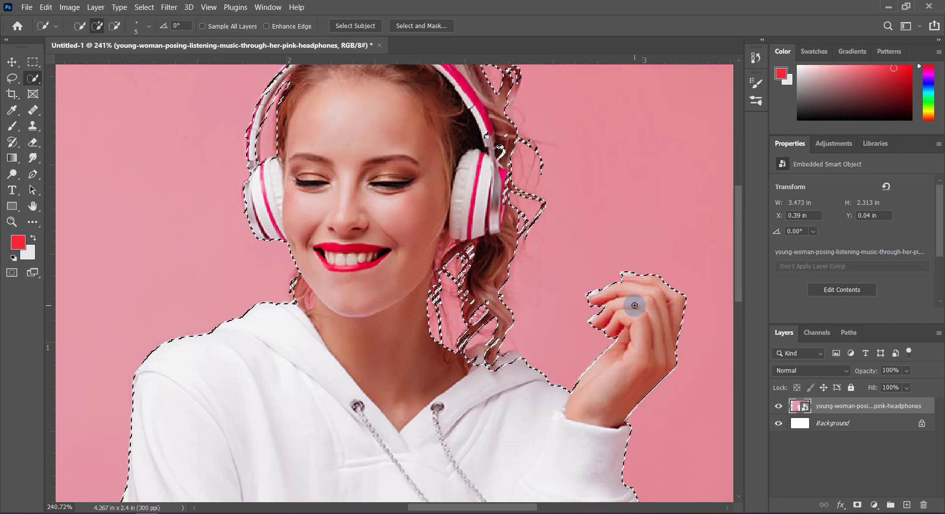
pyautogui.scroll(-2, 569, 316)
pyautogui.scroll(-2, 568, 316)
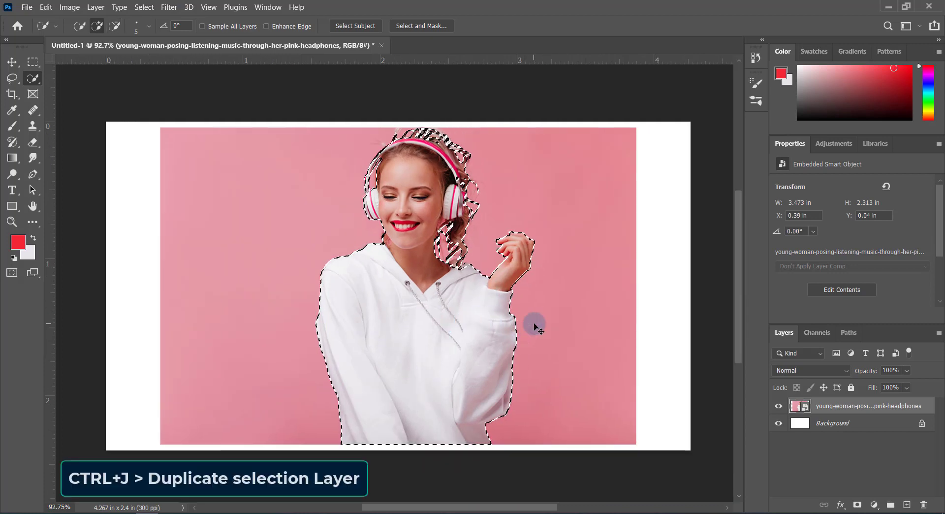
pyautogui.hotkey('ctrl', 'j')
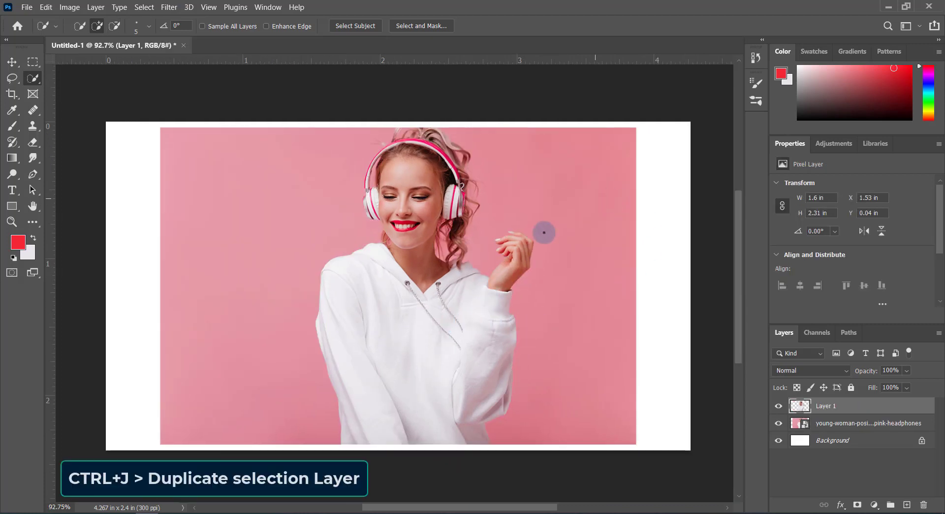
pyautogui.click(859, 425)
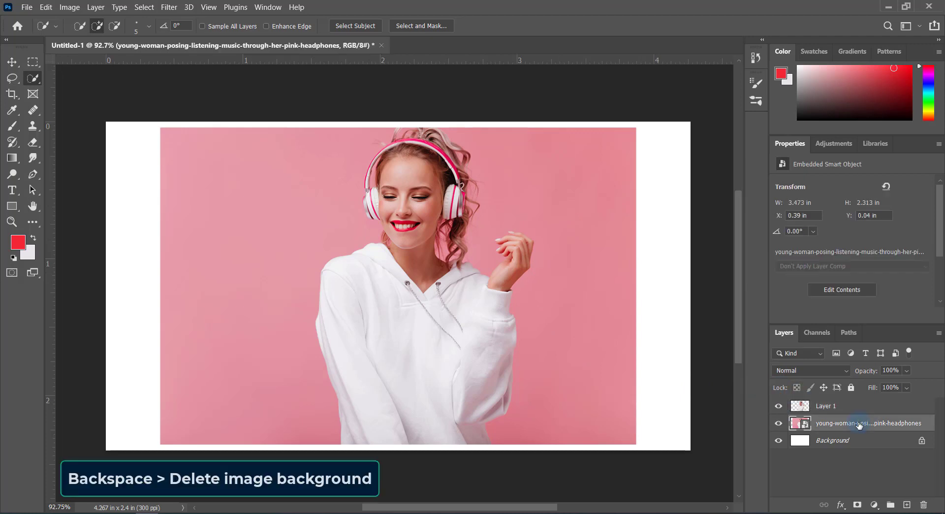
pyautogui.press('BackSpace')
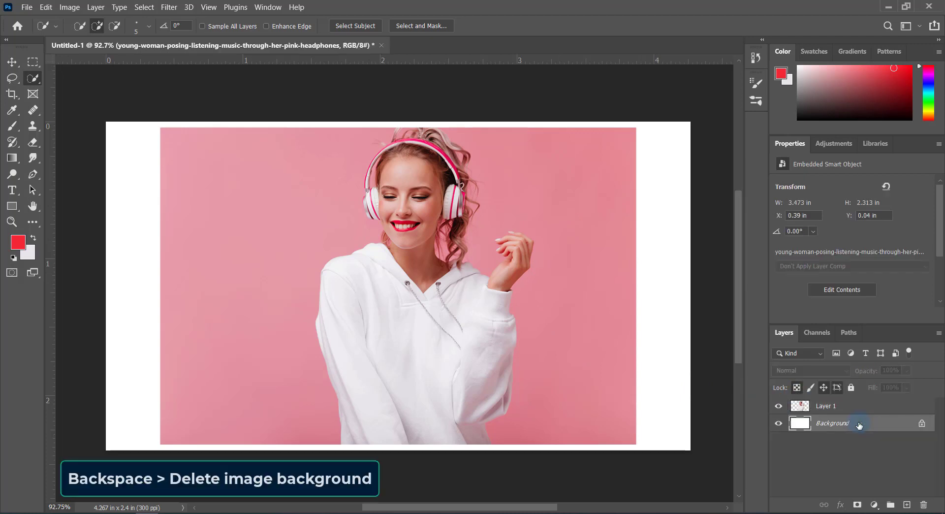
# Add a Gradient Fill layer above Layer 1 using the white-to-light-pink preset from the Pinks group
pyautogui.click(833, 406)
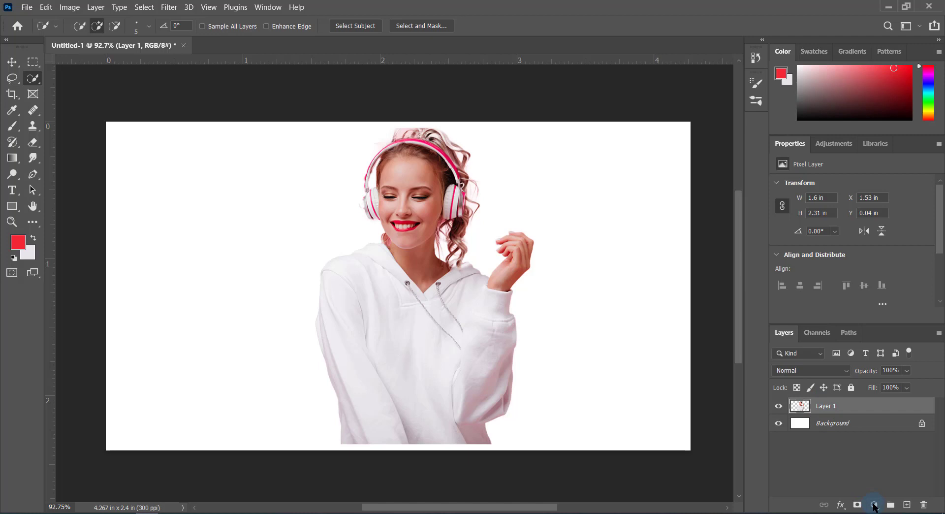
pyautogui.click(874, 505)
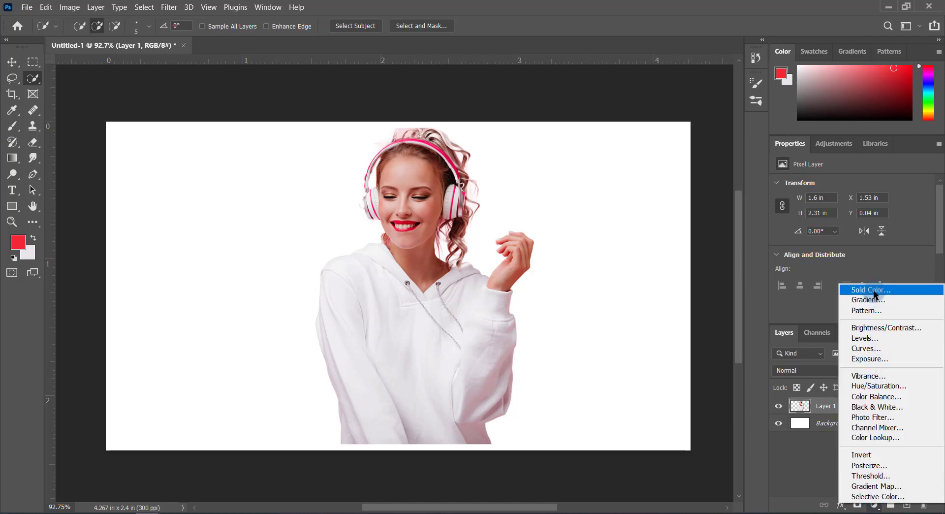
pyautogui.click(873, 299)
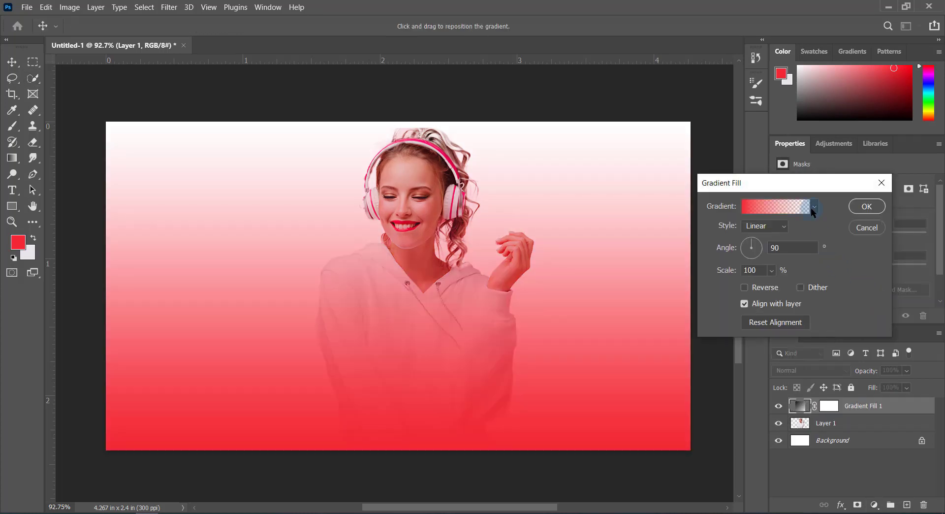
pyautogui.click(812, 208)
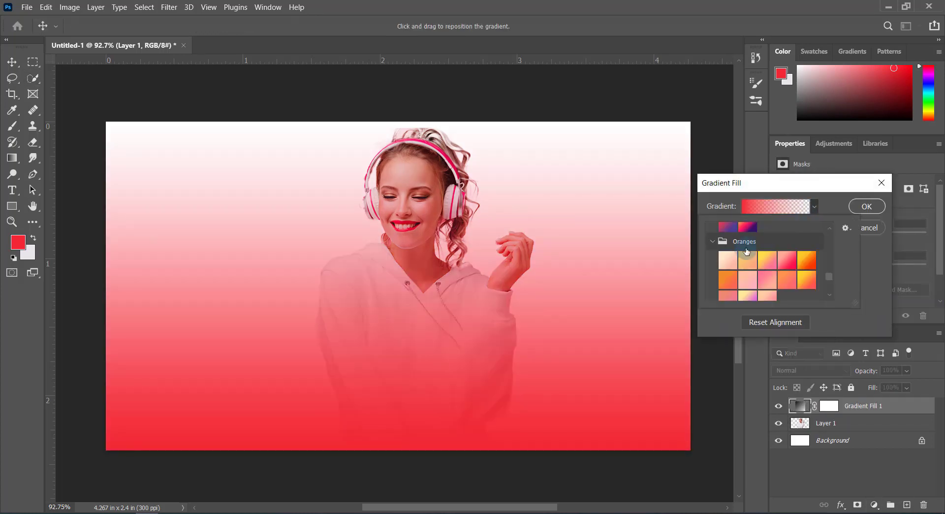
pyautogui.click(717, 244)
pyautogui.scroll(4, 727, 254)
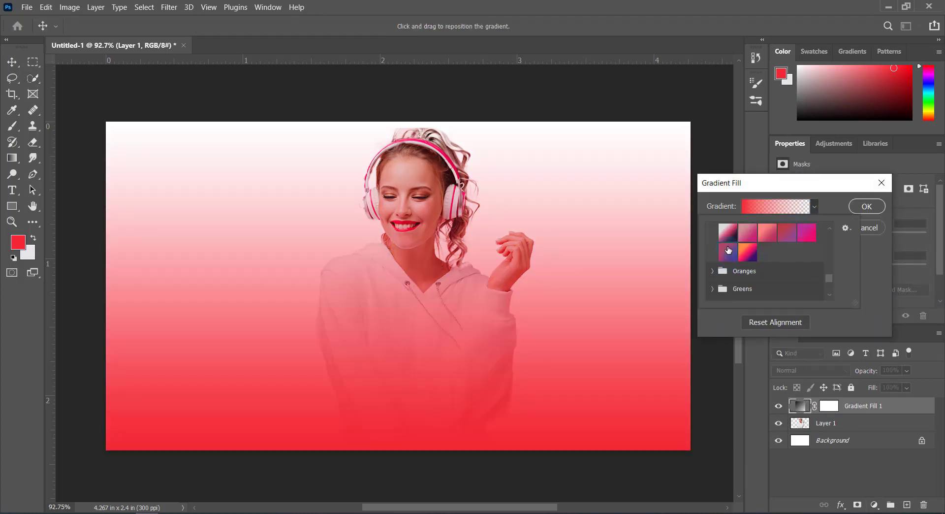
pyautogui.click(713, 284)
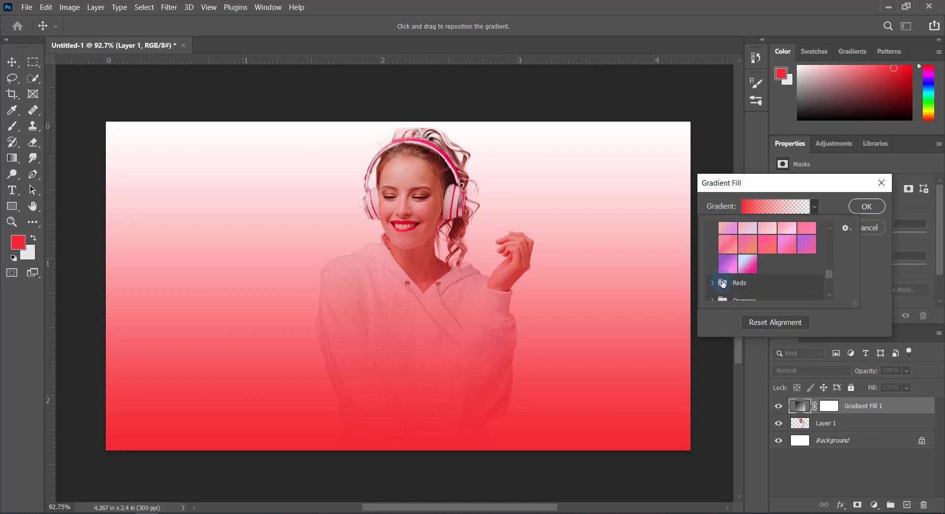
pyautogui.scroll(2, 719, 264)
pyautogui.click(731, 248)
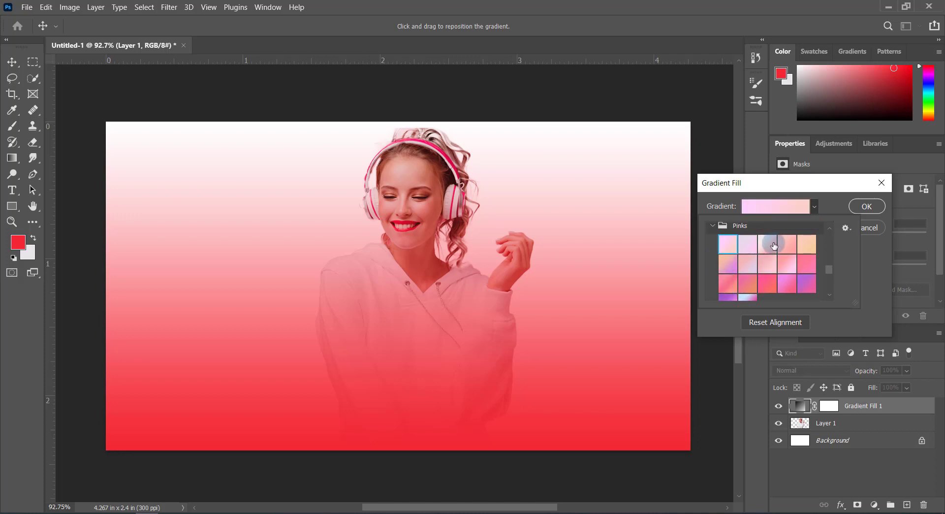
pyautogui.click(767, 243)
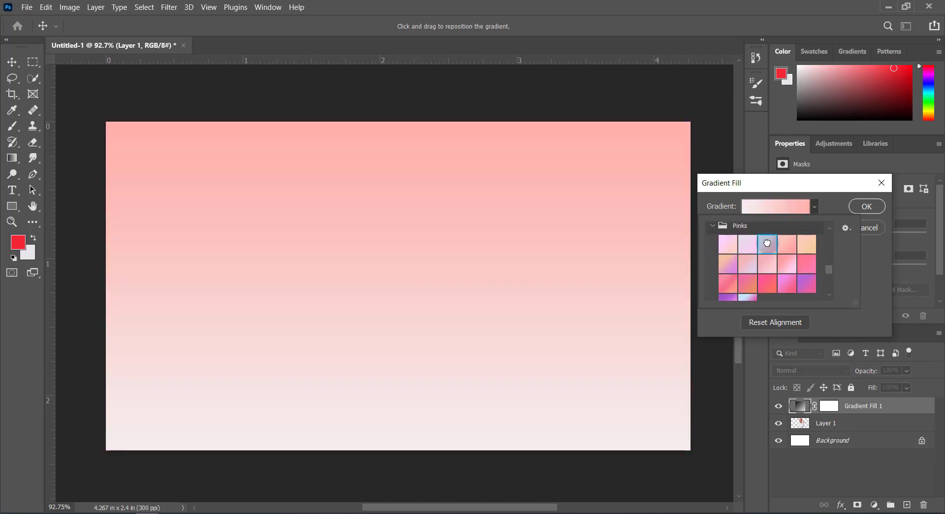
pyautogui.click(864, 208)
pyautogui.click(864, 208)
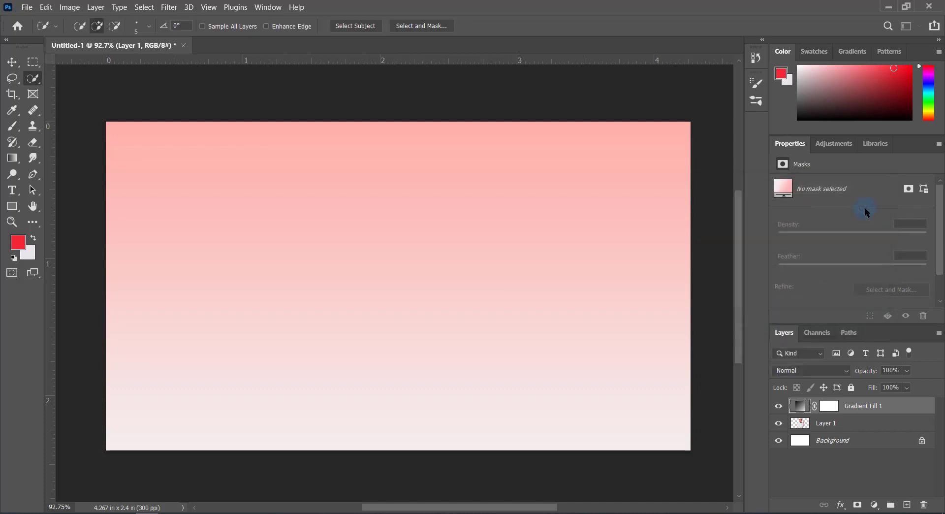
# Set the gradient fill's style to Radial and move its layer beneath the woman's cut-out layer
pyautogui.doubleClick(800, 409)
pyautogui.click(770, 227)
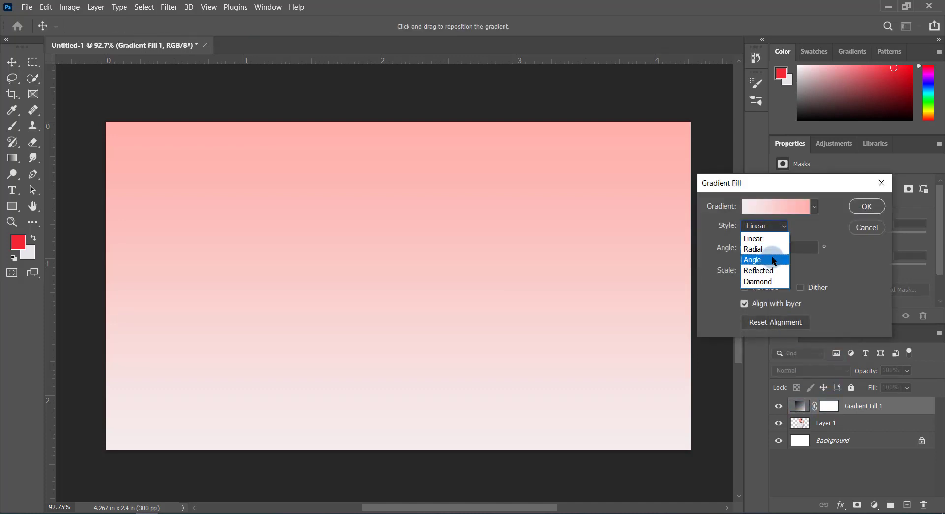
pyautogui.click(766, 248)
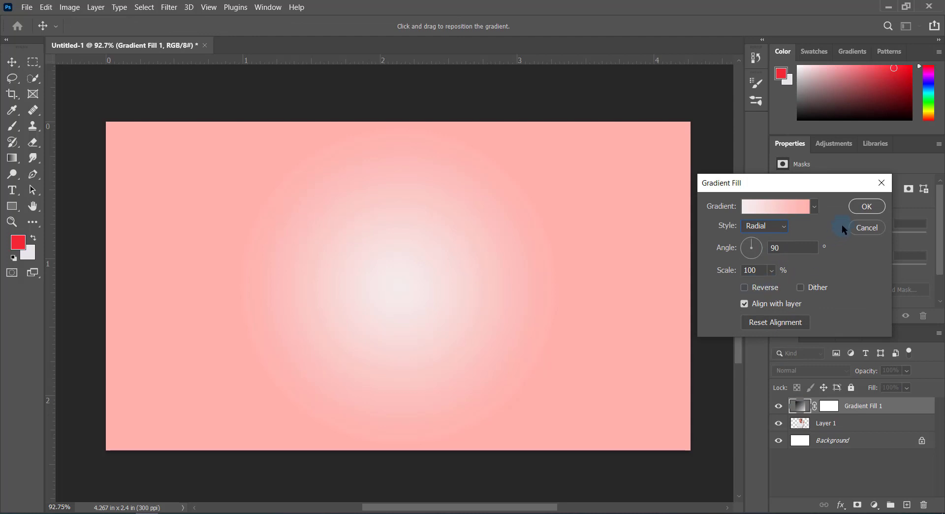
pyautogui.click(858, 205)
pyautogui.moveTo(849, 412); pyautogui.dragTo(847, 429)
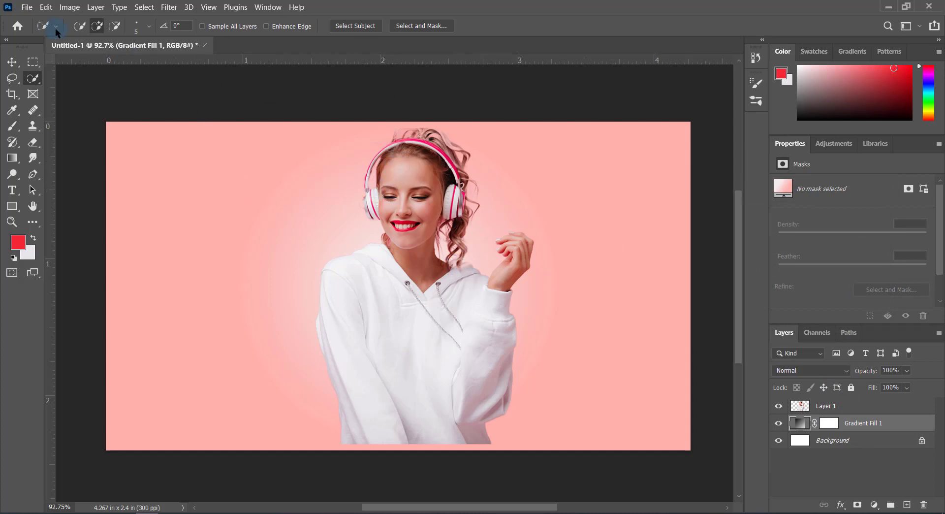
# Place OIP.jpg as an embedded image at its default size and move its layer above Layer 1
pyautogui.click(27, 7)
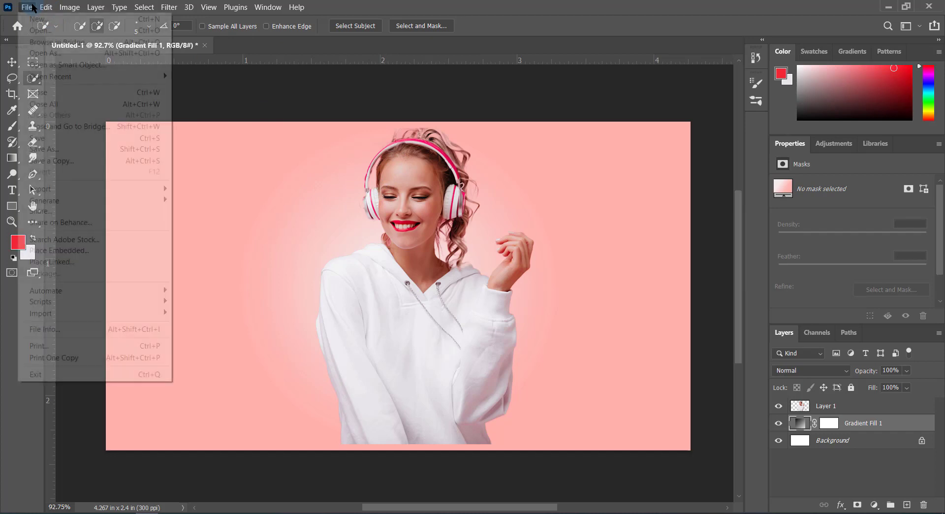
pyautogui.click(53, 251)
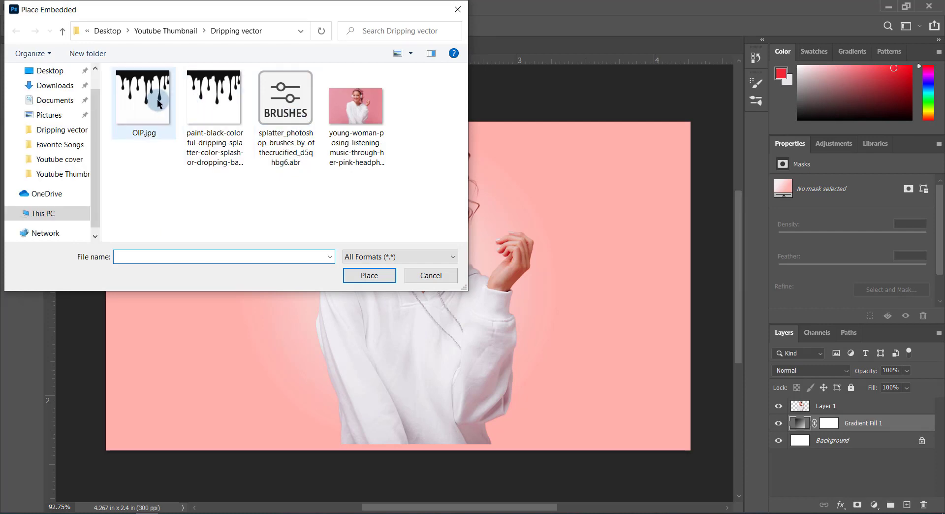
pyautogui.doubleClick(158, 102)
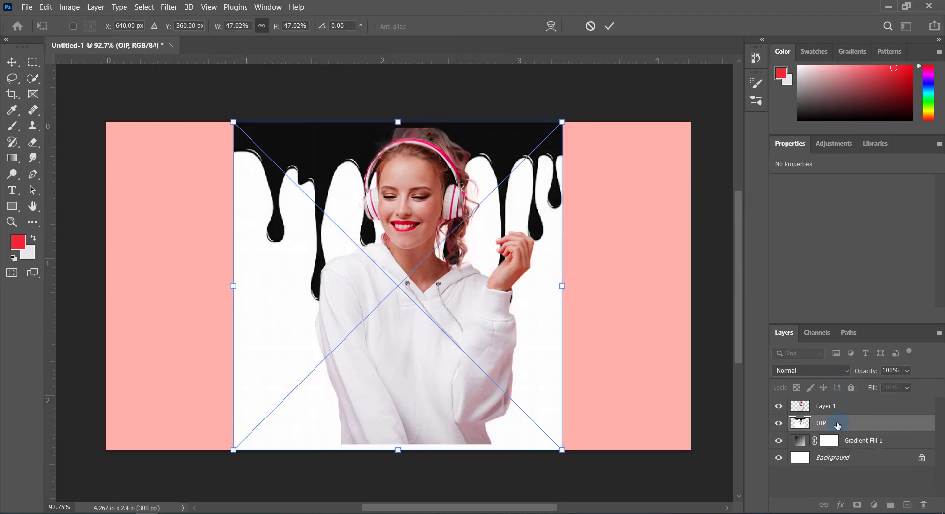
pyautogui.press('Return')
pyautogui.moveTo(837, 424); pyautogui.dragTo(836, 405)
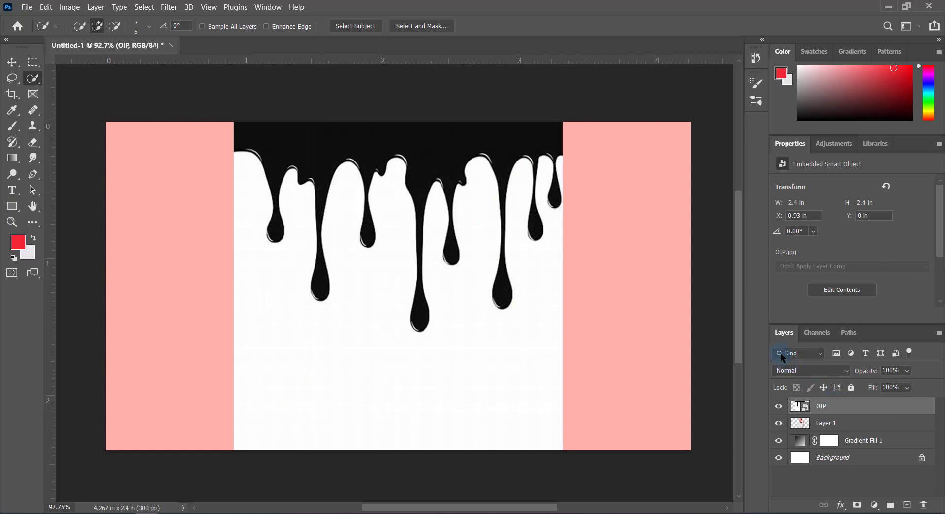
# Select the white area below the black drips with the Magic Wand at tolerance 32 and copy it to a new layer
pyautogui.rightClick(34, 81)
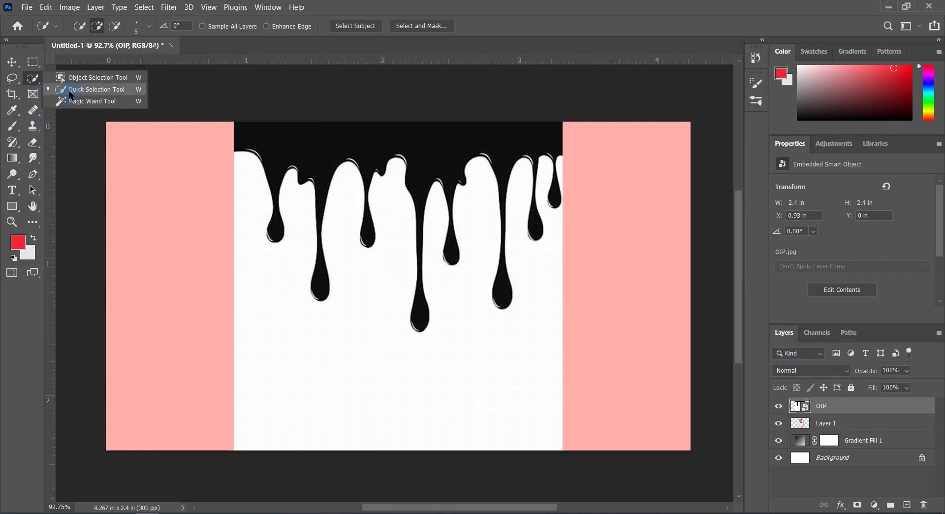
pyautogui.click(75, 97)
pyautogui.click(283, 344)
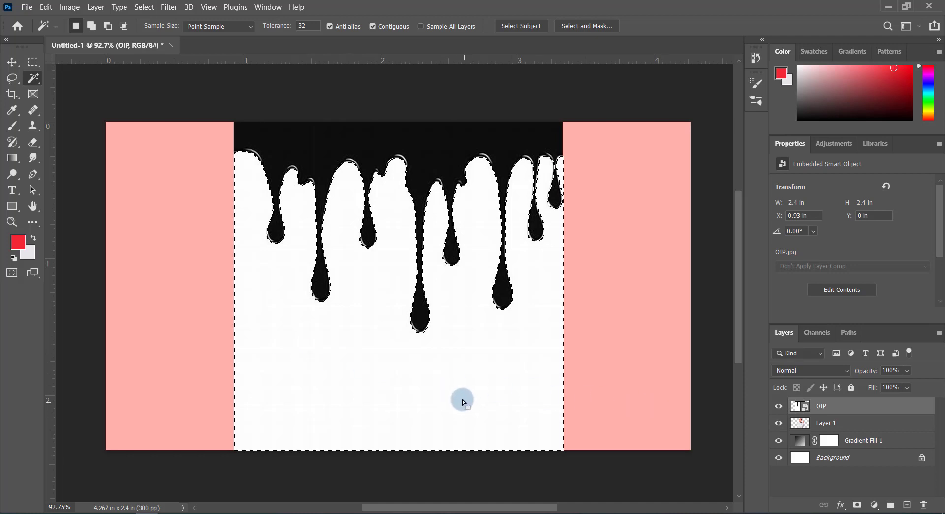
pyautogui.hotkey('ctrl', 'j')
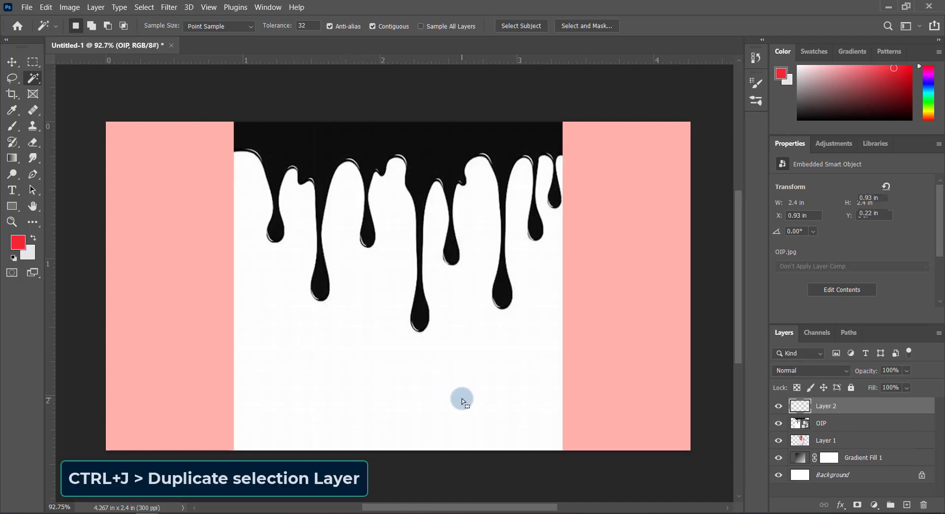
# Delete the OIP layer from the document
pyautogui.click(832, 424)
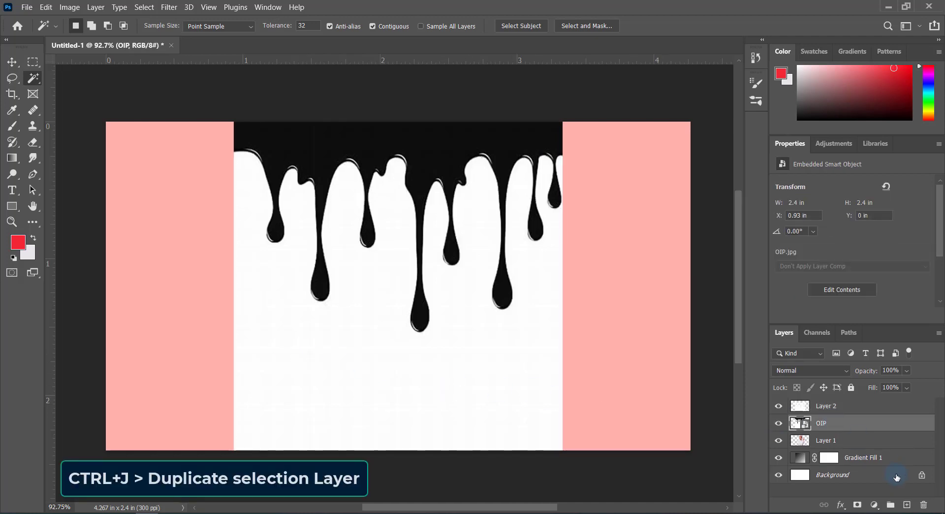
pyautogui.click(923, 505)
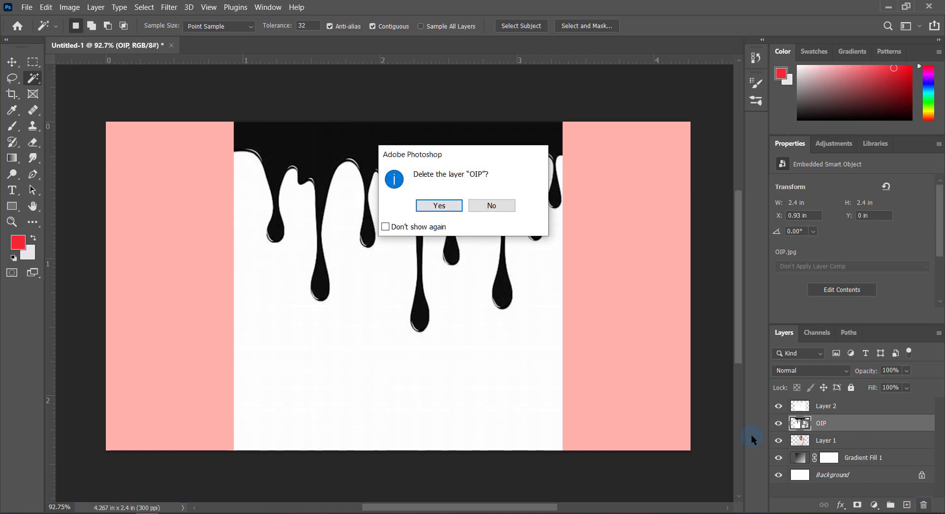
pyautogui.click(431, 205)
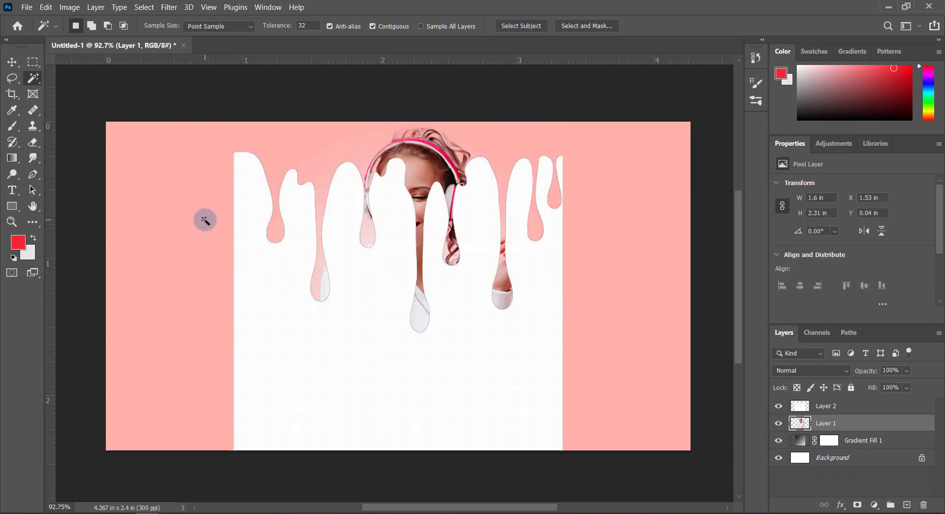
# Rename Layer 2 as Dripping and Layer 1 as Image
pyautogui.press('v')
pyautogui.click(395, 362)
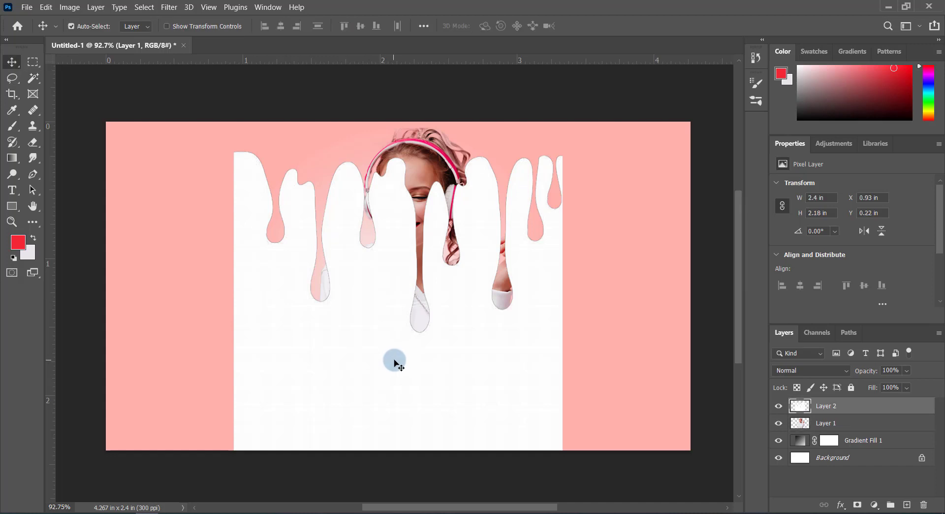
pyautogui.press('ctrl')
pyautogui.doubleClick(824, 406)
pyautogui.click(832, 426)
pyautogui.doubleClick(826, 423)
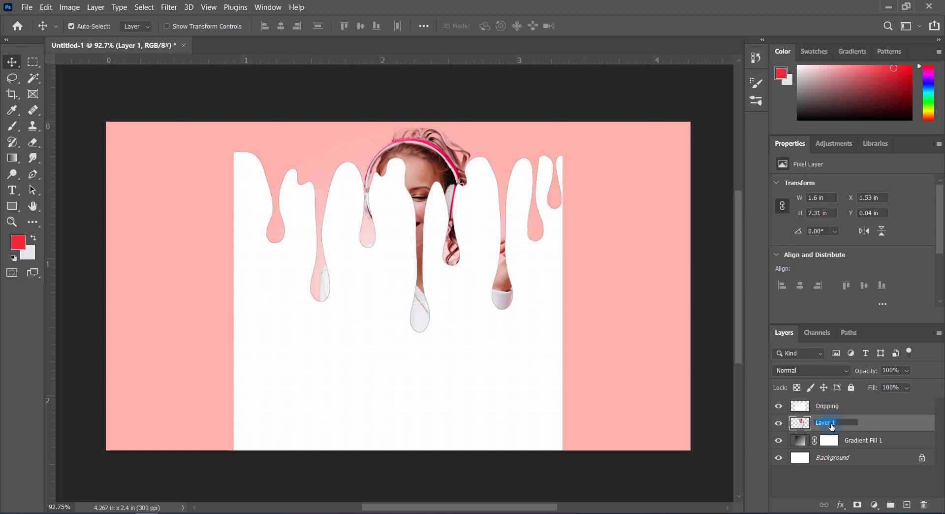
pyautogui.write('Image')
pyautogui.press('Return')
# Rename the Gradient Fill 1 layer as Background
pyautogui.doubleClick(866, 440)
pyautogui.write('Background')
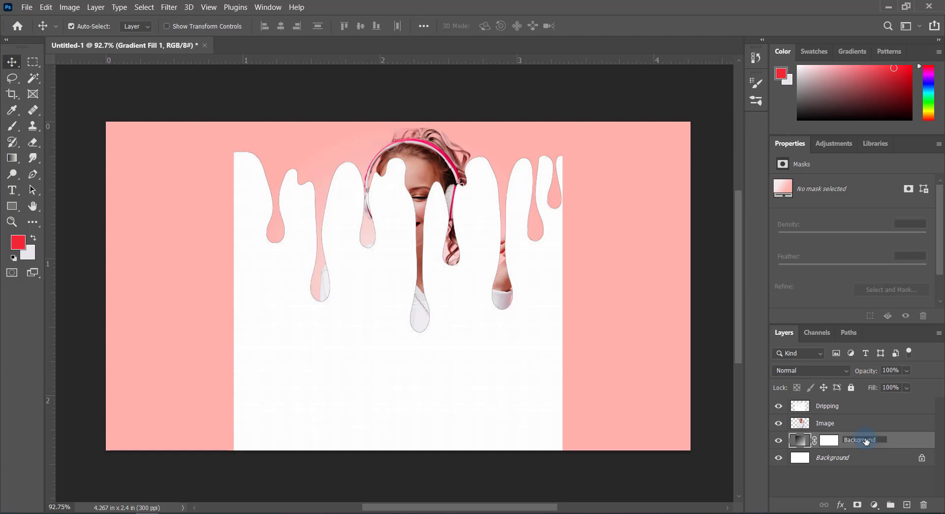
pyautogui.press('Return')
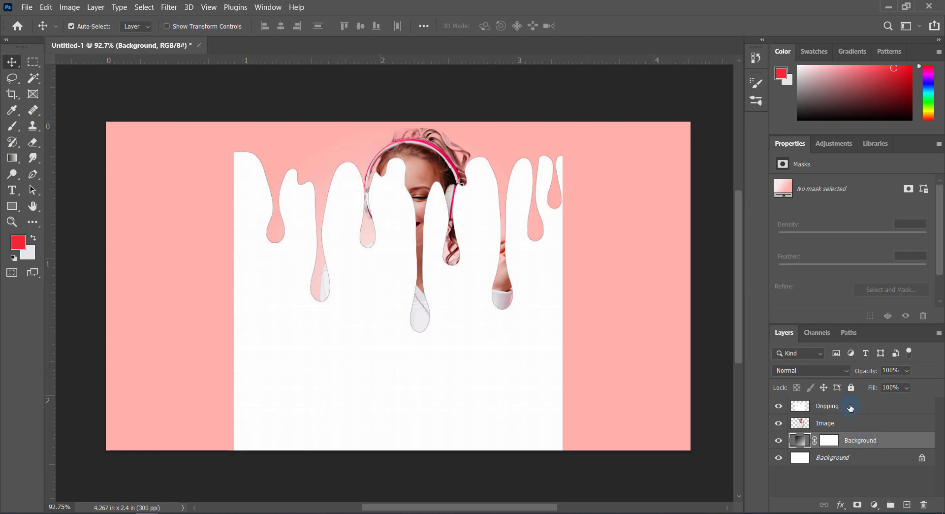
# Scale the Dripping layer to about 57% with Free Transform and move it down over the lower part of the hoodie
pyautogui.click(850, 407)
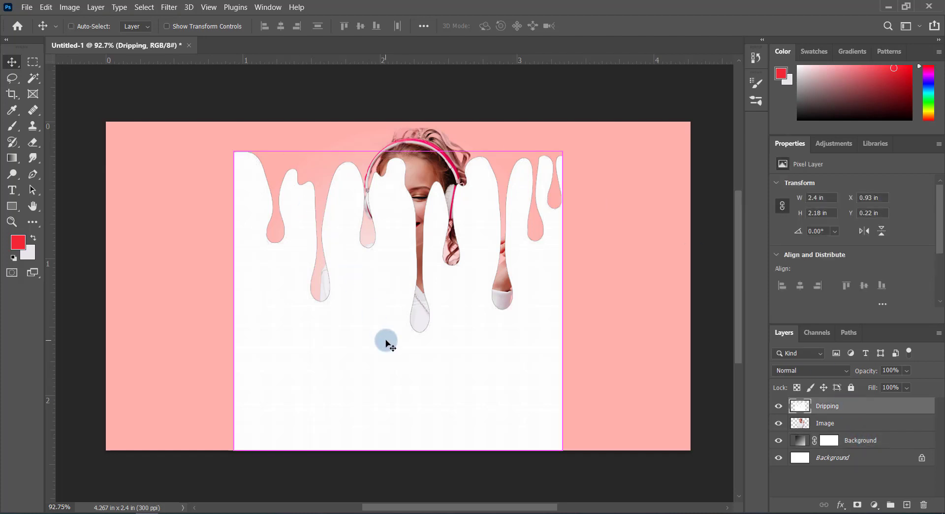
pyautogui.hotkey('ctrl', 't')
pyautogui.moveTo(560, 152); pyautogui.dragTo(511, 239)
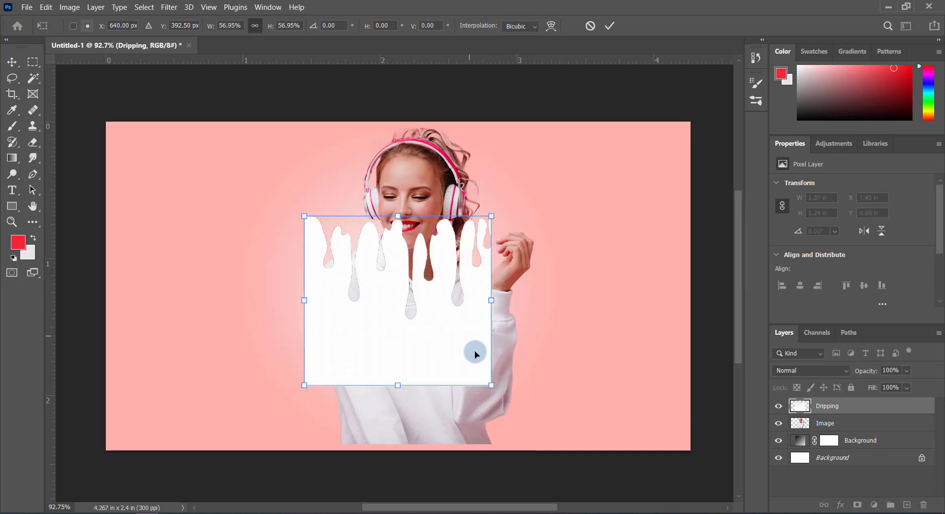
pyautogui.moveTo(475, 354); pyautogui.dragTo(486, 452)
# Enlarge the Dripping layer to about 62% to cover the hoodie's width and shift it slightly up
pyautogui.keyDown('alt'); pyautogui.scroll(2, 497, 430); pyautogui.keyUp('alt')
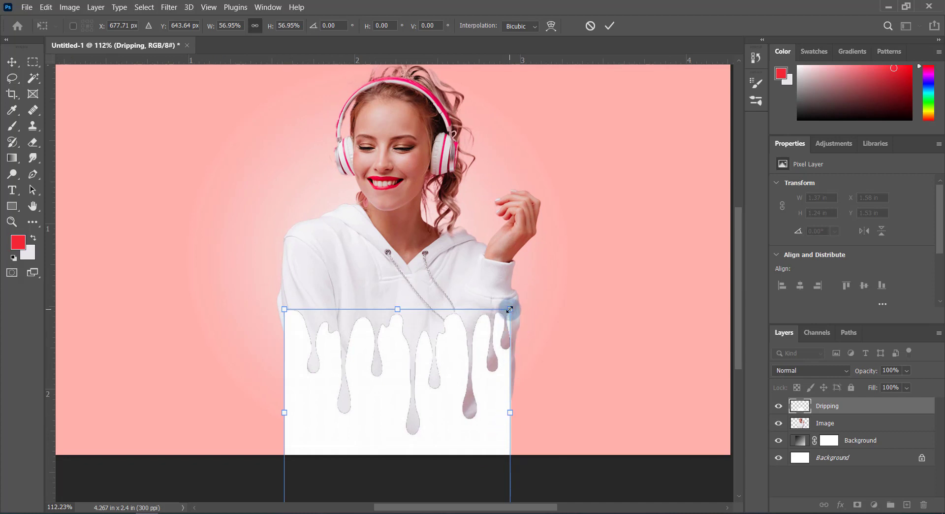
pyautogui.moveTo(509, 308); pyautogui.dragTo(523, 309)
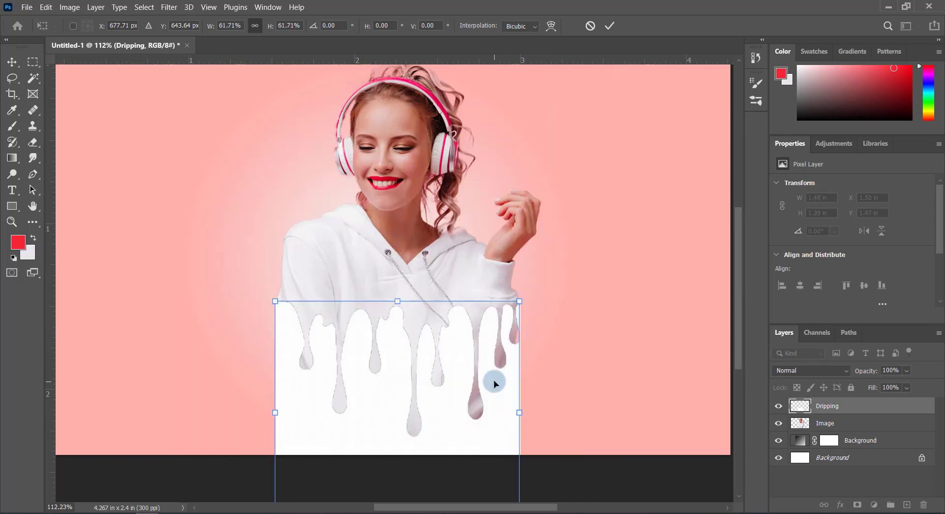
pyautogui.moveTo(496, 400); pyautogui.dragTo(509, 378)
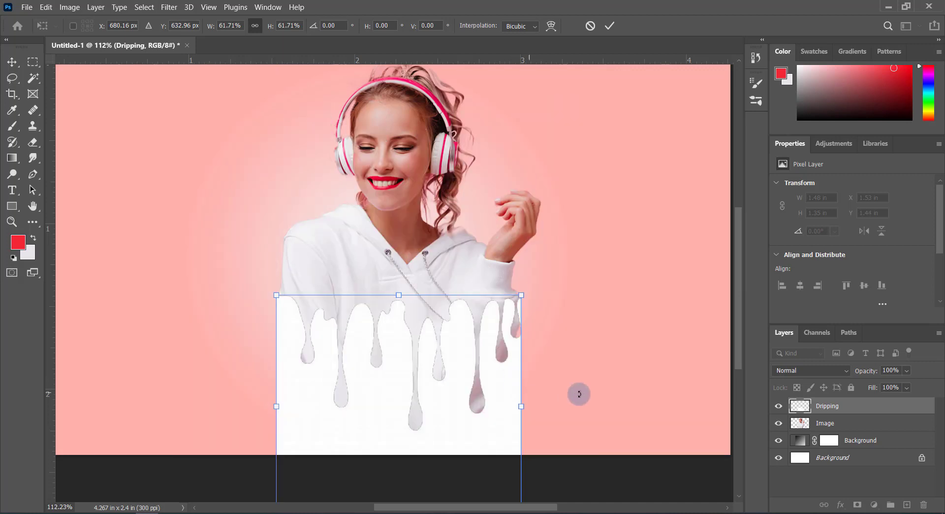
# Nudge the Dripping layer 3 px down and about 9 px left, and apply the transform
pyautogui.press('Down')
pyautogui.press('Down')
pyautogui.press('Down')
pyautogui.press('Left')
pyautogui.press('Left')
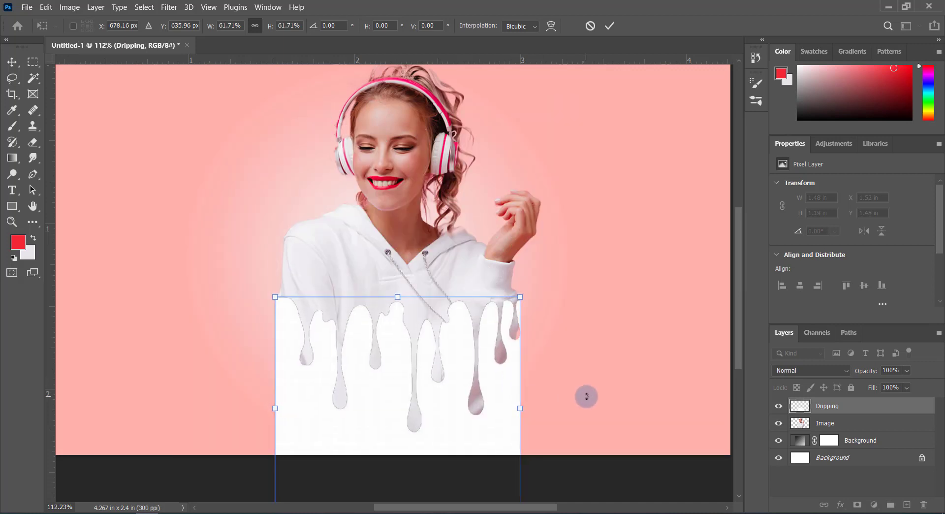
pyautogui.press('Left')
pyautogui.press('Left')
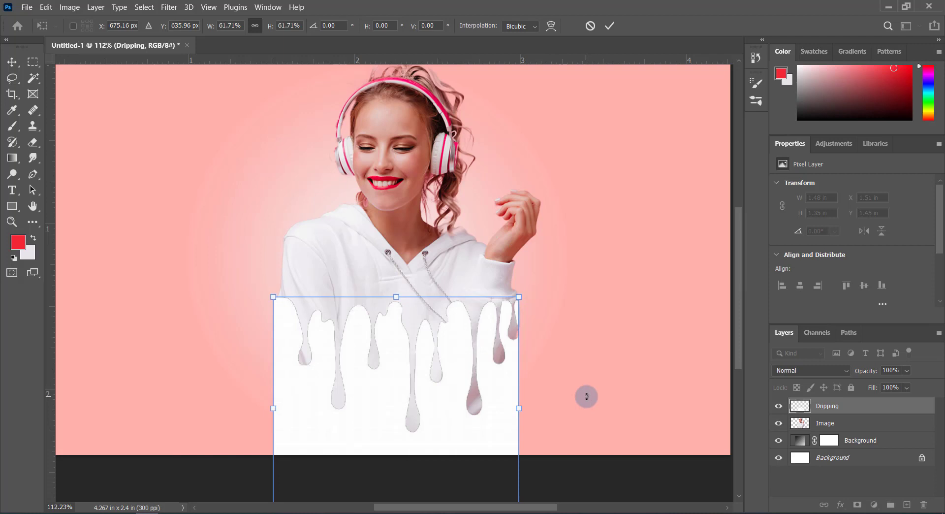
pyautogui.press('Left')
pyautogui.press('Left')
pyautogui.press('Left')
pyautogui.press('Left')
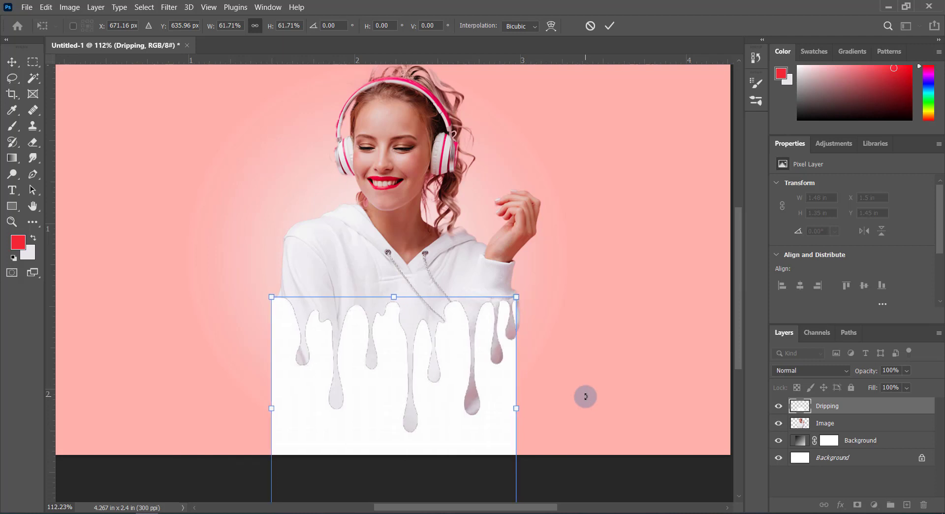
pyautogui.click(610, 27)
# Load the Dripping layer's outline as a selection and delete that area from the Image layer
pyautogui.scroll(-2, 568, 204)
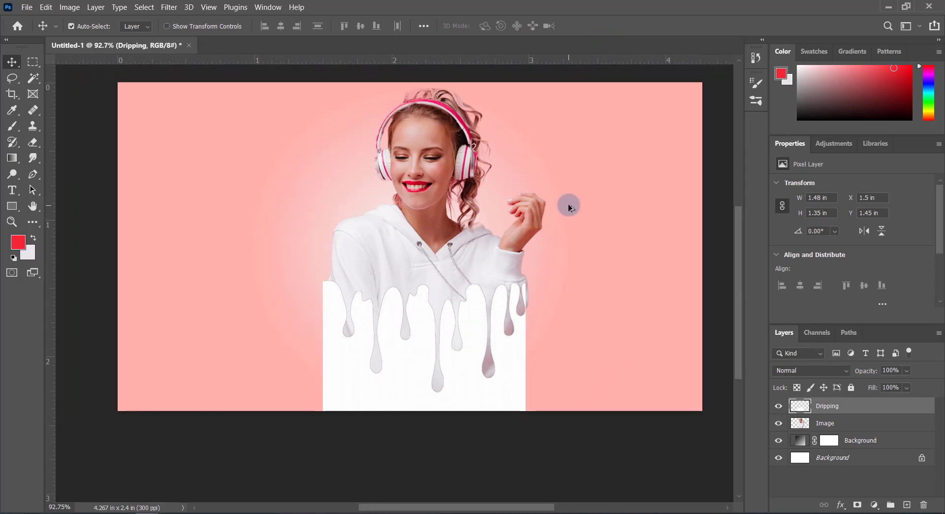
pyautogui.keyDown('ctrl'); pyautogui.click(799, 409); pyautogui.keyUp('ctrl')
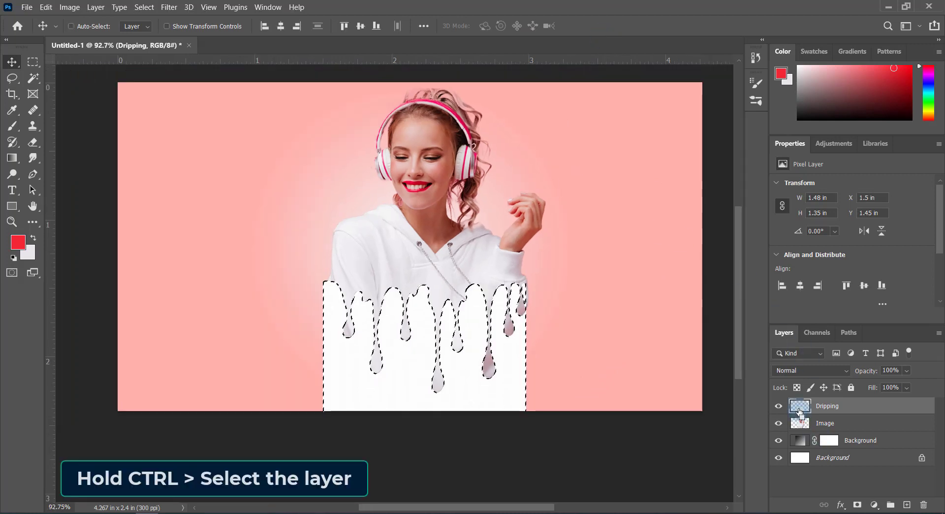
pyautogui.click(800, 422)
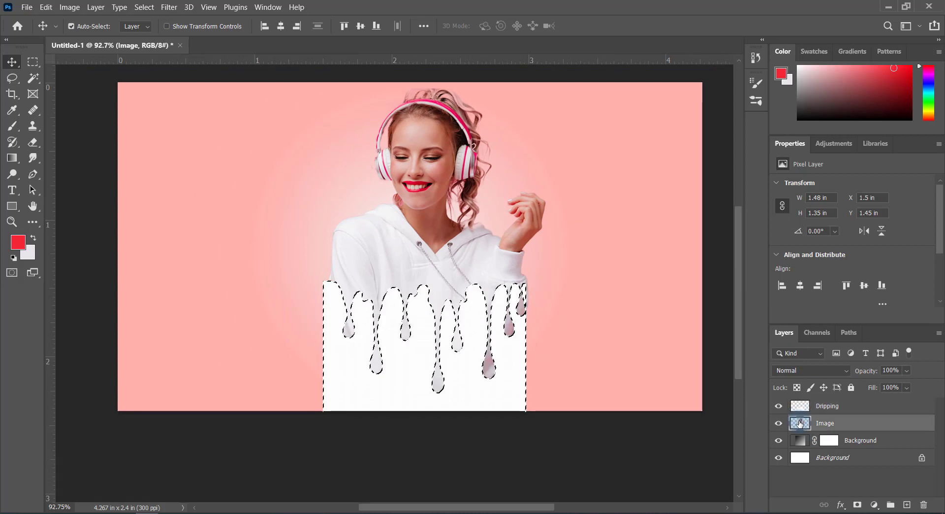
pyautogui.press('BackSpace')
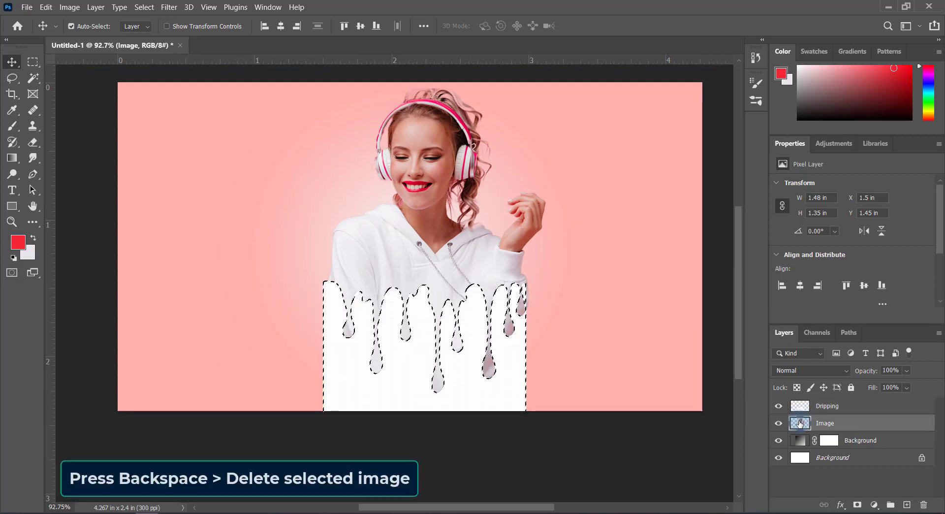
# Delete the selected white area from the Dripping layer and deselect
pyautogui.click(817, 408)
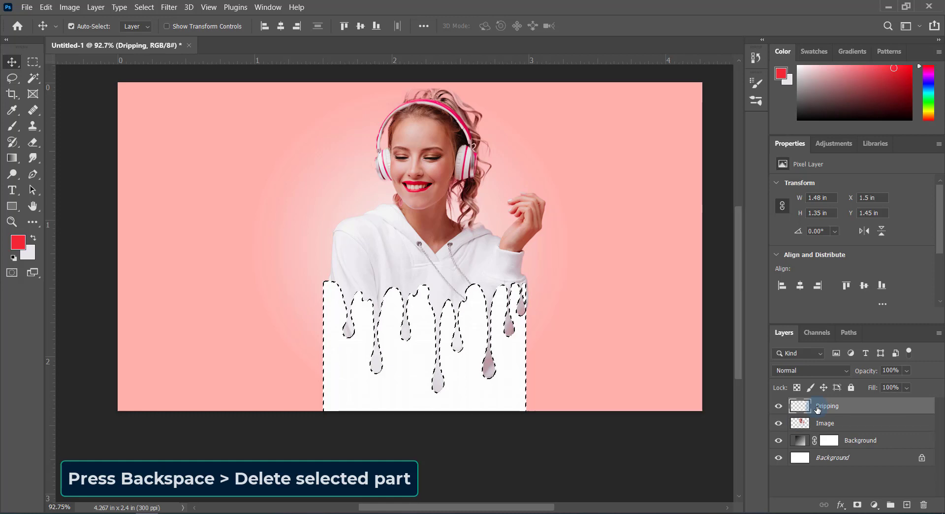
pyautogui.press('BackSpace')
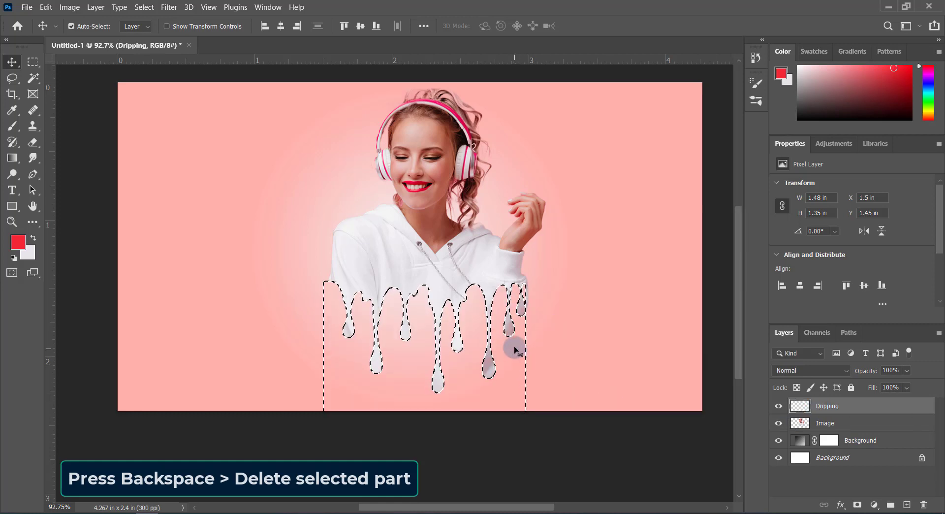
pyautogui.click(145, 7)
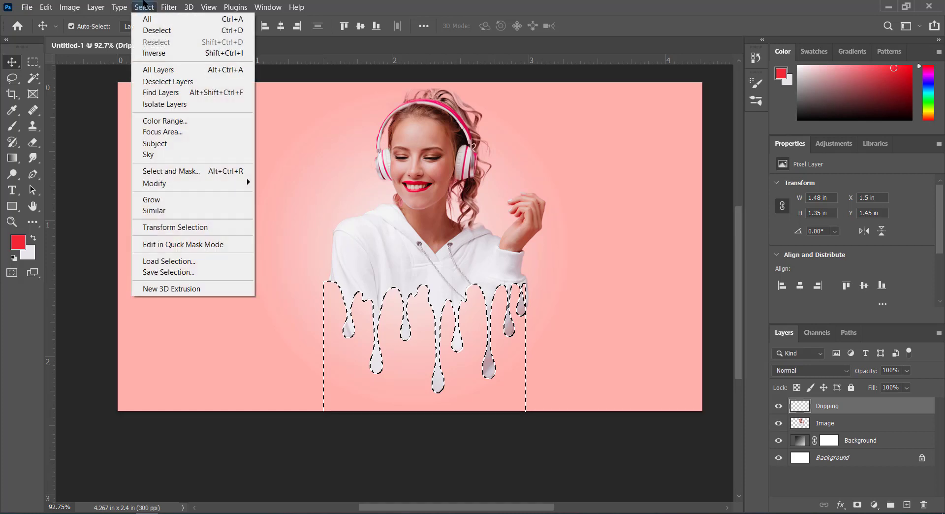
pyautogui.click(148, 31)
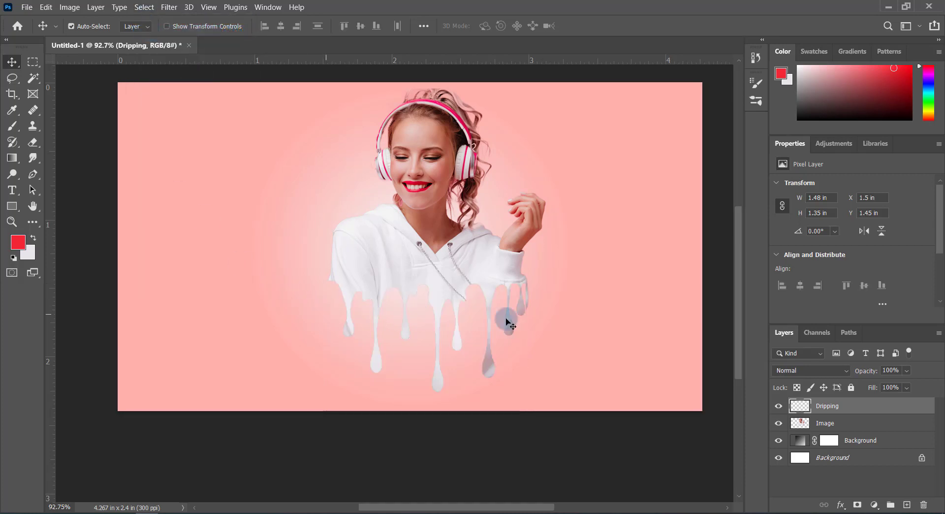
# Erase the incomplete thin drip below the outer edge of the raised arm's sleeve on the Image layer, using a 6 px Eraser
pyautogui.scroll(3, 493, 320)
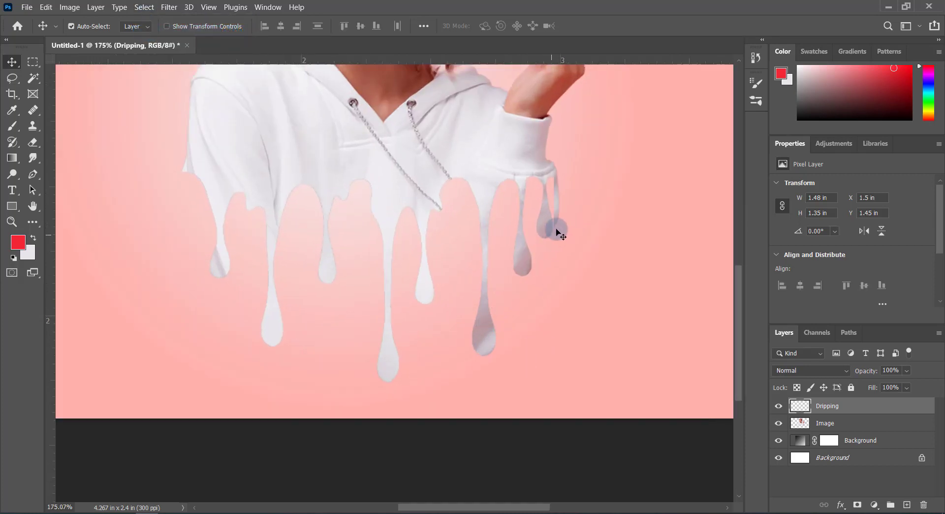
pyautogui.scroll(5, 557, 229)
pyautogui.scroll(1, 561, 225)
pyautogui.scroll(-4, 565, 226)
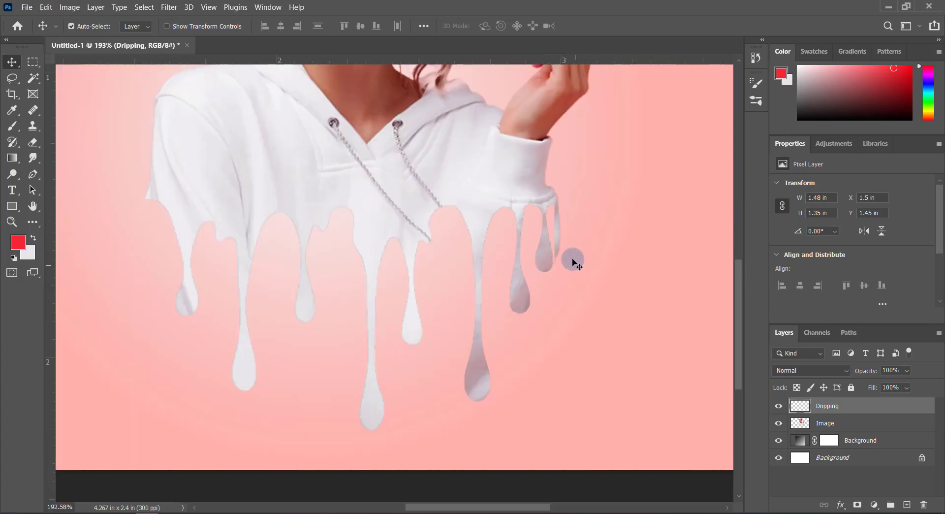
pyautogui.scroll(1, 571, 256)
pyautogui.scroll(-2, 564, 262)
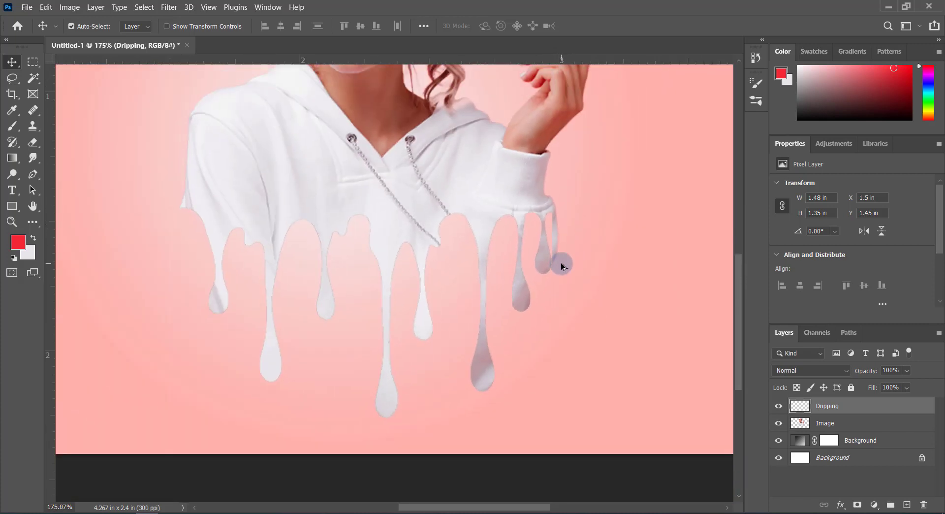
pyautogui.scroll(2, 571, 274)
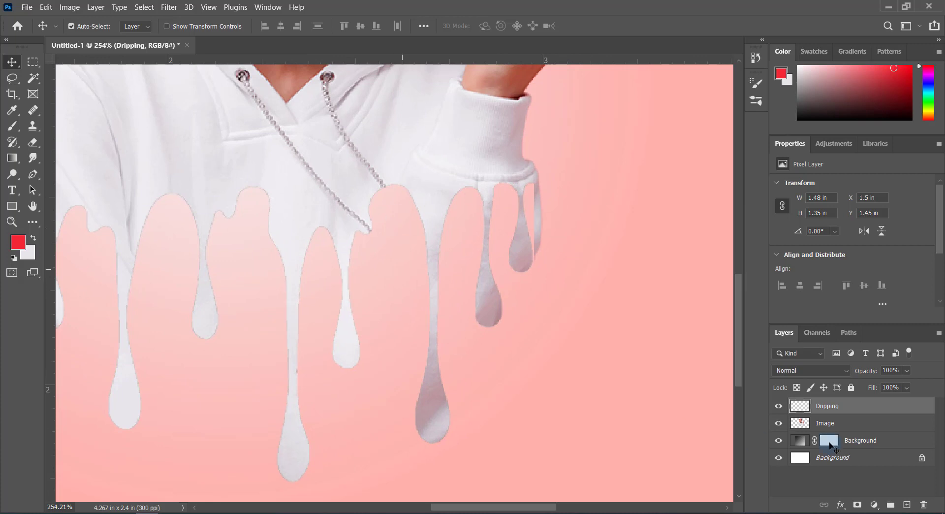
pyautogui.click(871, 424)
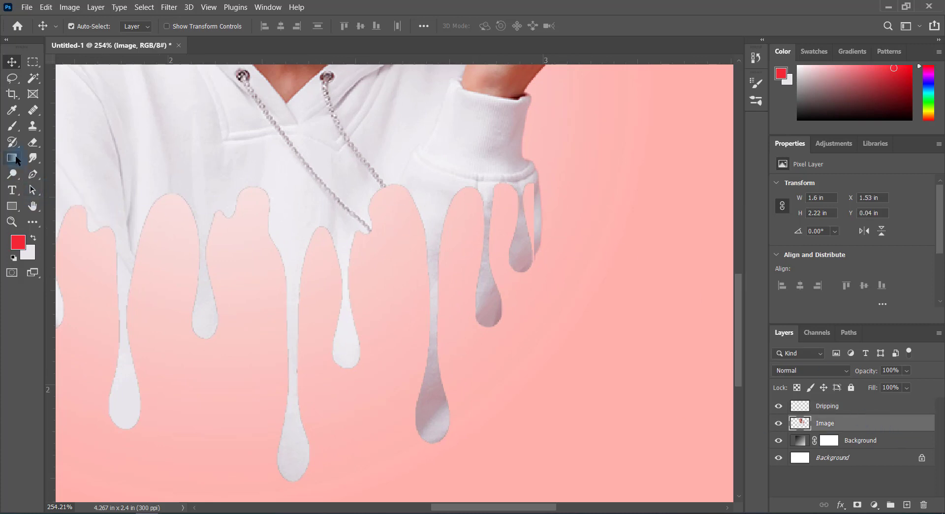
pyautogui.click(33, 142)
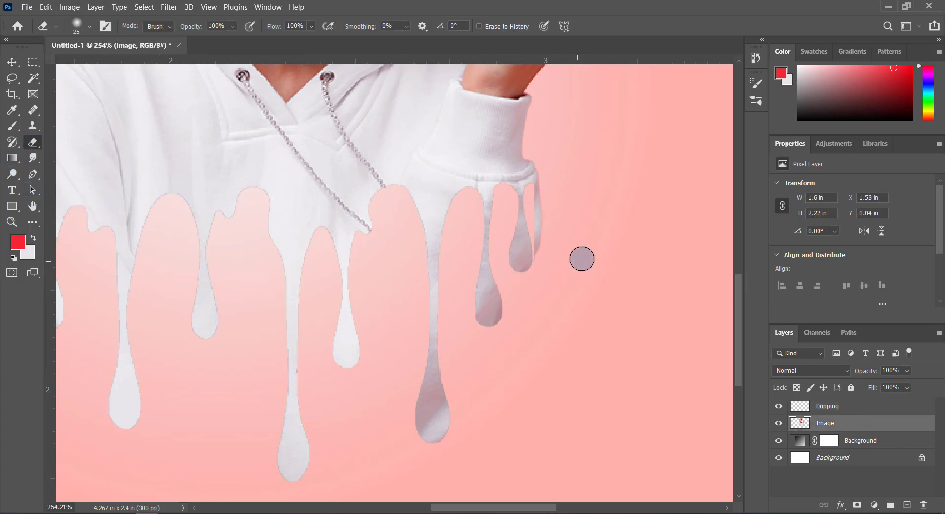
pyautogui.scroll(2, 562, 248)
pyautogui.press('[')
pyautogui.press('[')
pyautogui.press('[')
pyautogui.press('[')
pyautogui.press('[')
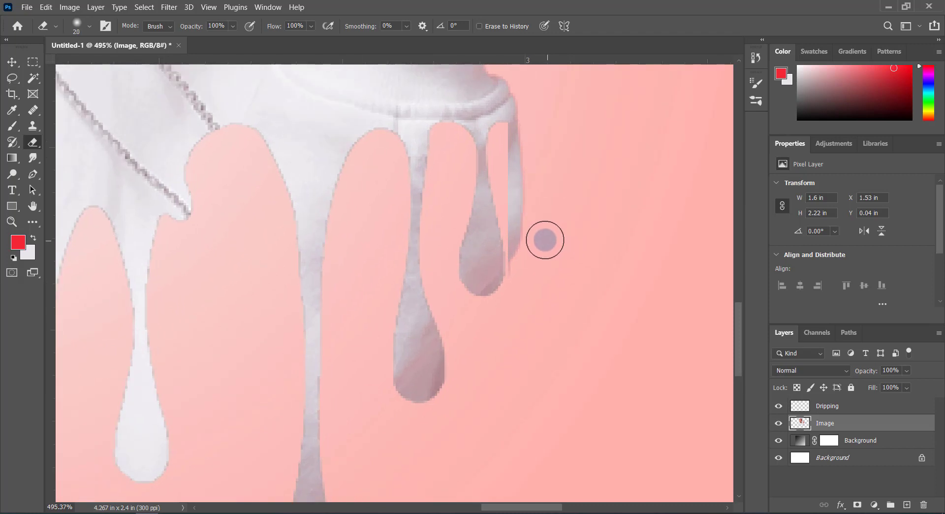
pyautogui.press('[')
pyautogui.press('[')
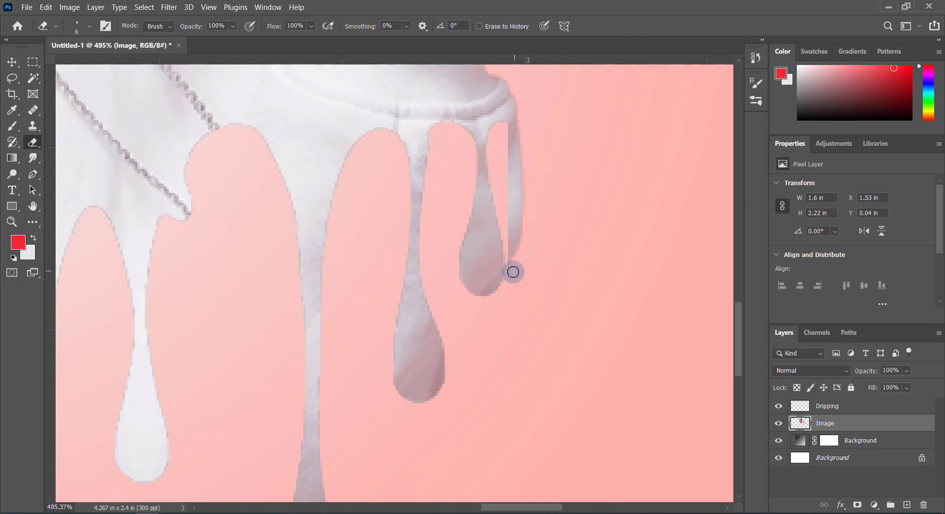
pyautogui.moveTo(511, 246)
pyautogui.mouseDown()
pyautogui.moveTo(504, 211)
pyautogui.moveTo(505, 194)
pyautogui.moveTo(512, 215)
pyautogui.moveTo(513, 137)
pyautogui.moveTo(507, 144)
pyautogui.moveTo(521, 112)
pyautogui.moveTo(507, 129)
pyautogui.moveTo(523, 110)
pyautogui.moveTo(505, 127)
pyautogui.moveTo(520, 128)
pyautogui.moveTo(524, 246)
pyautogui.mouseUp()
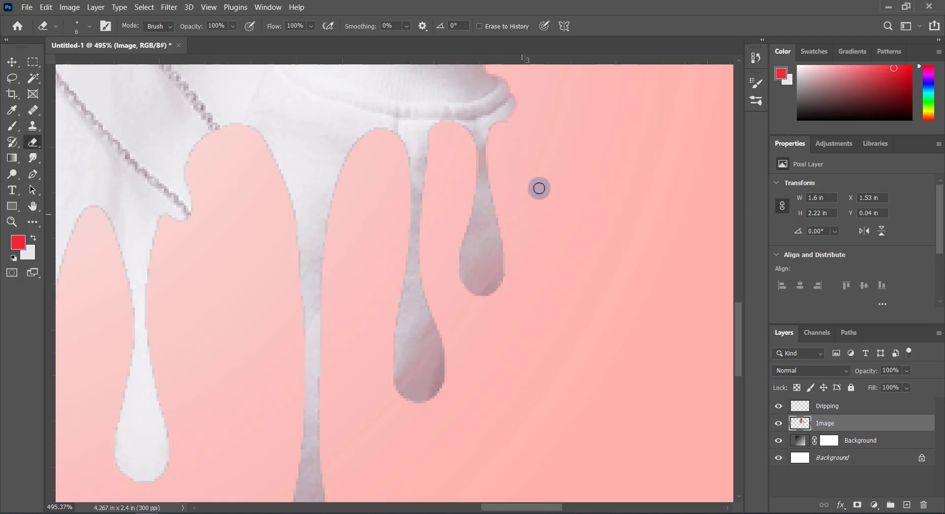
# Add a Drop Shadow effect to the Image layer with 81% opacity and a 6 px distance
pyautogui.scroll(-5, 546, 221)
pyautogui.scroll(-5, 545, 264)
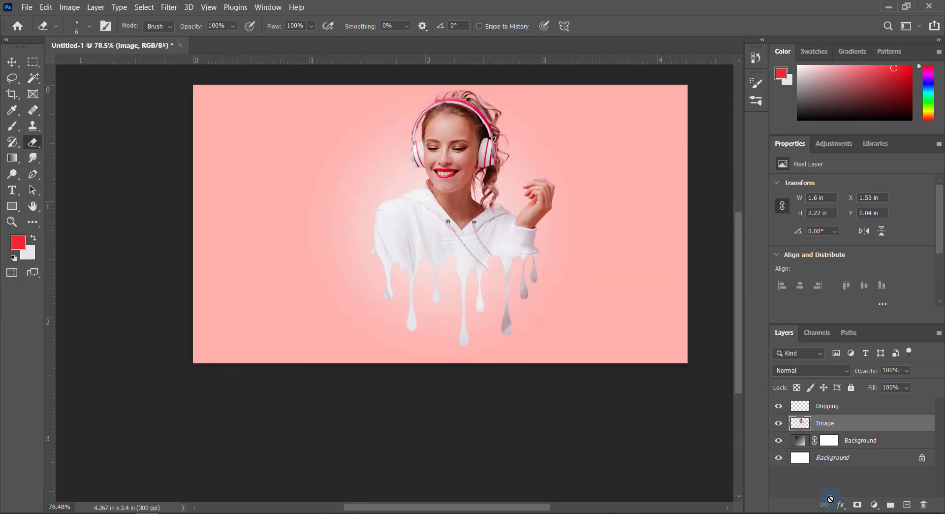
pyautogui.click(841, 504)
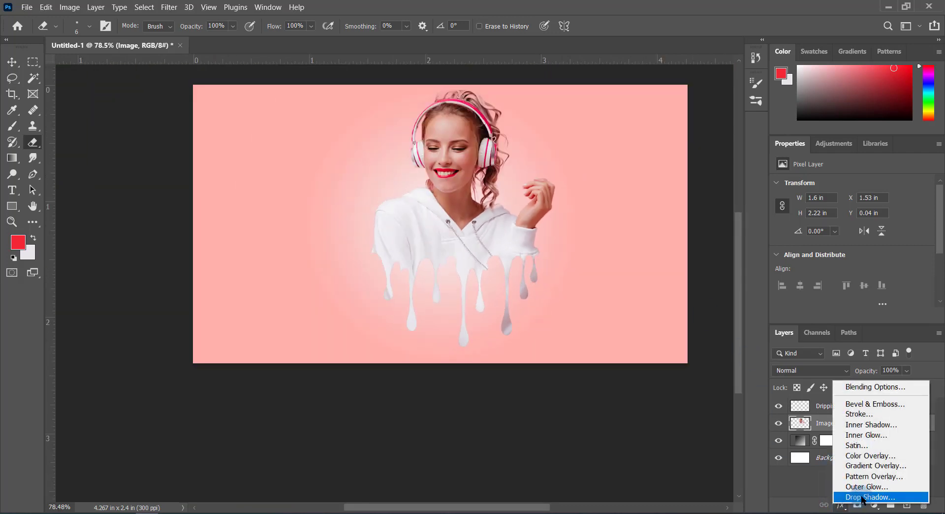
pyautogui.click(862, 497)
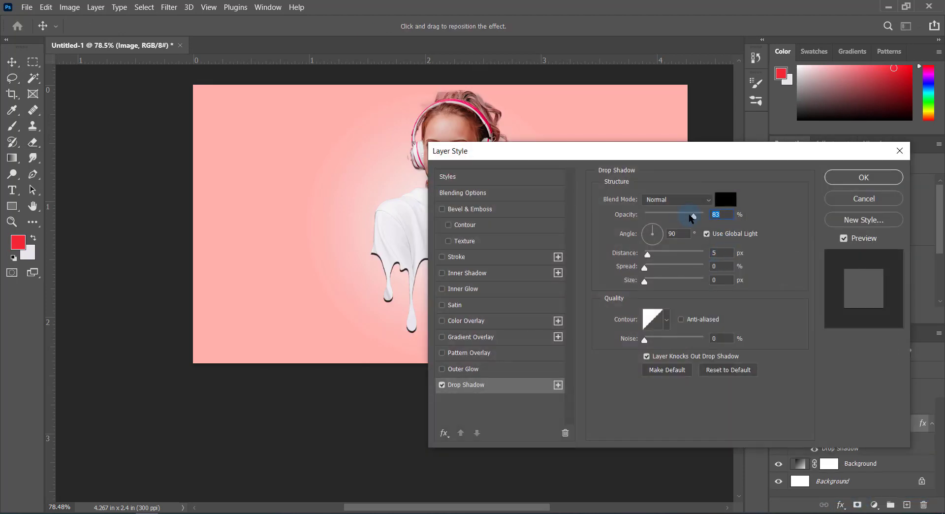
pyautogui.moveTo(692, 218)
pyautogui.mouseDown()
pyautogui.moveTo(680, 221)
pyautogui.moveTo(694, 222)
pyautogui.mouseUp()
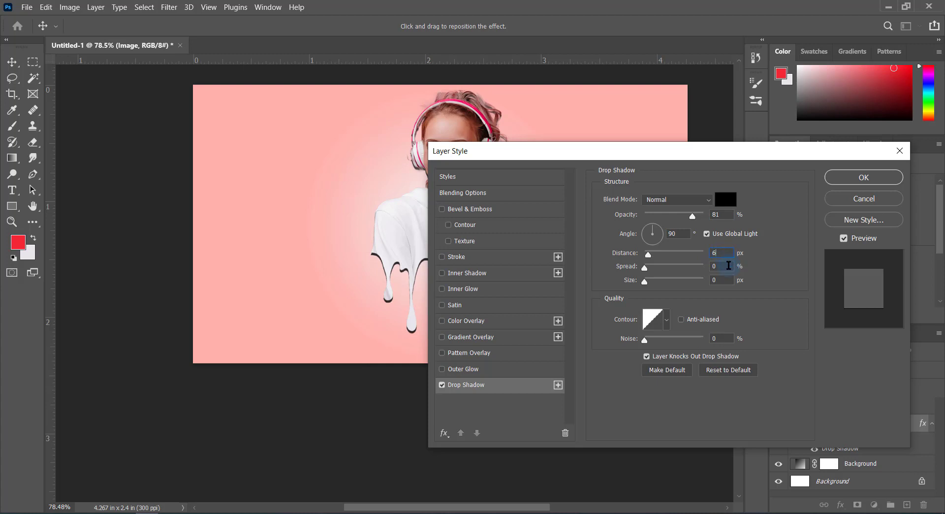
# Set the drop shadow's colour to dark grey 262626 and apply the layer style
pyautogui.click(725, 201)
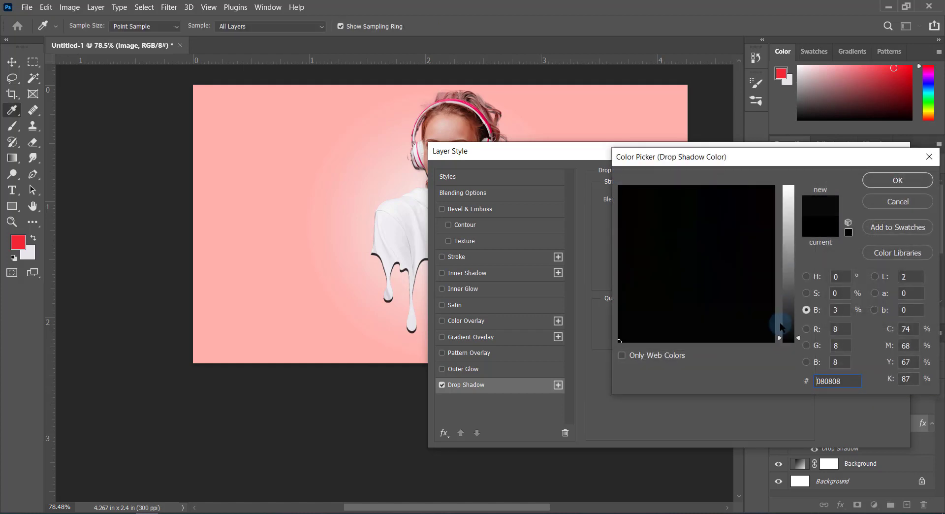
pyautogui.moveTo(780, 325)
pyautogui.mouseDown()
pyautogui.moveTo(783, 296)
pyautogui.moveTo(787, 319)
pyautogui.mouseUp()
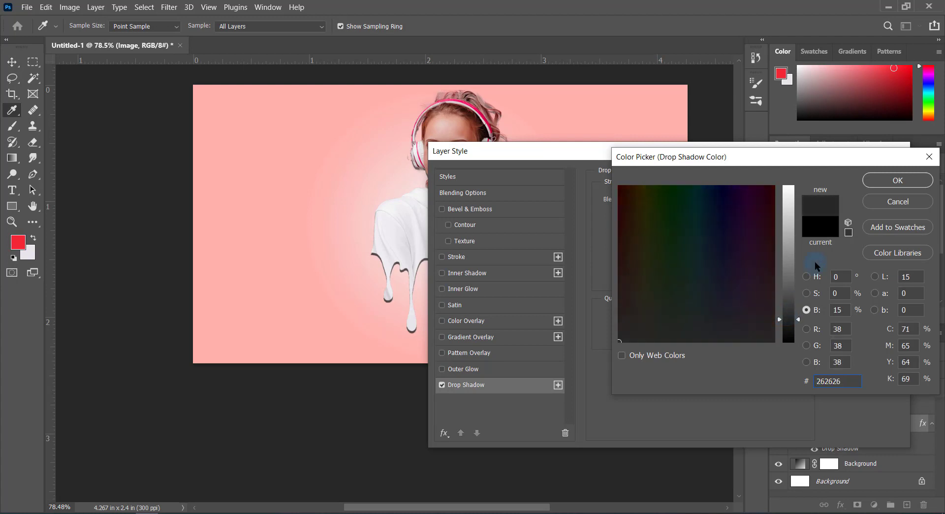
pyautogui.click(885, 183)
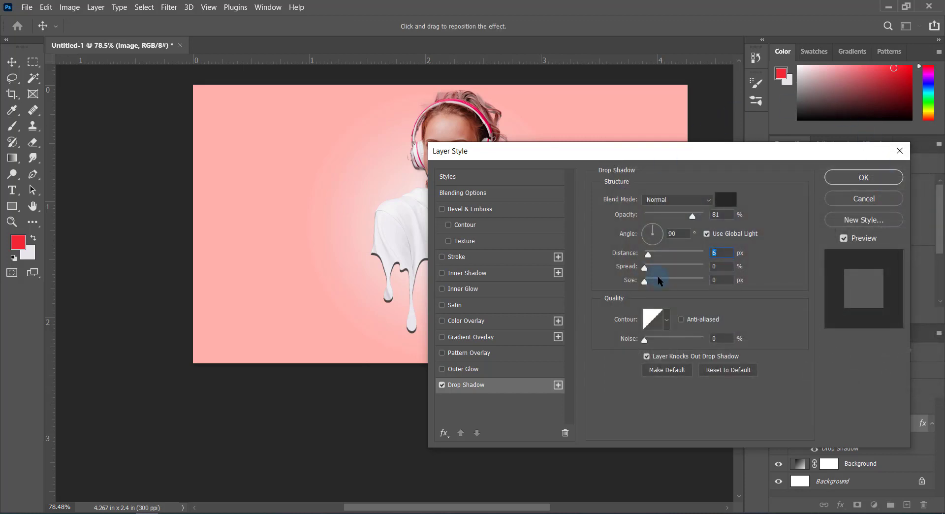
pyautogui.click(864, 178)
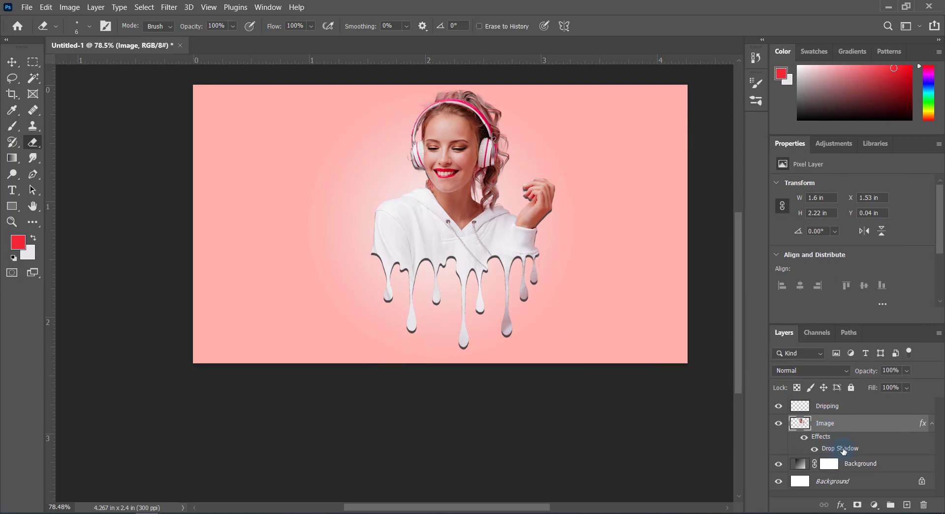
# Group the Dripping and Image layers and toggle the group's visibility off and on to check its contents
pyautogui.click(841, 407)
pyautogui.scroll(2, 546, 314)
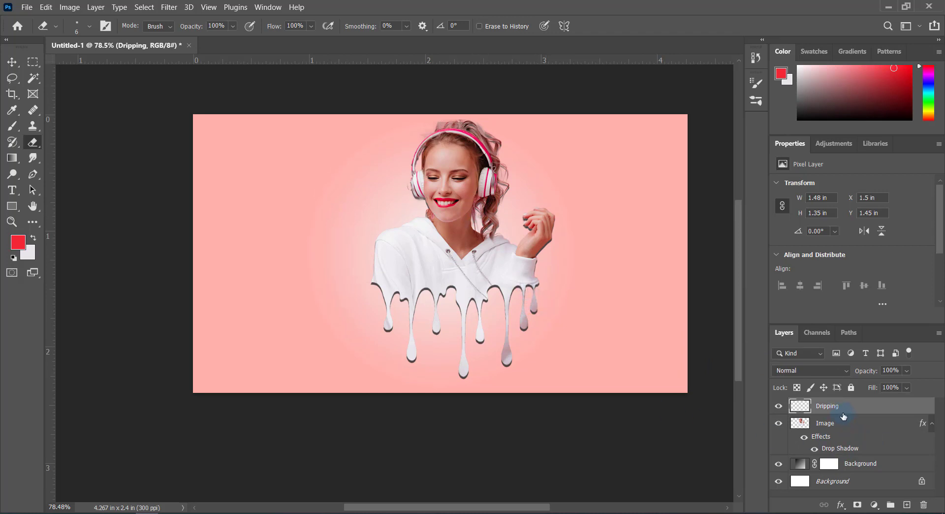
pyautogui.keyDown('shift'); pyautogui.click(859, 451); pyautogui.keyUp('shift')
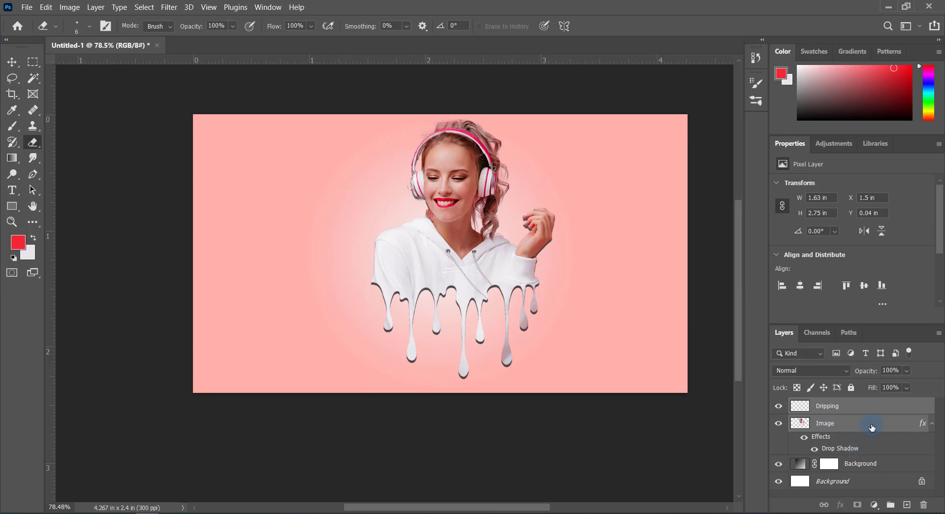
pyautogui.moveTo(872, 426); pyautogui.dragTo(890, 504)
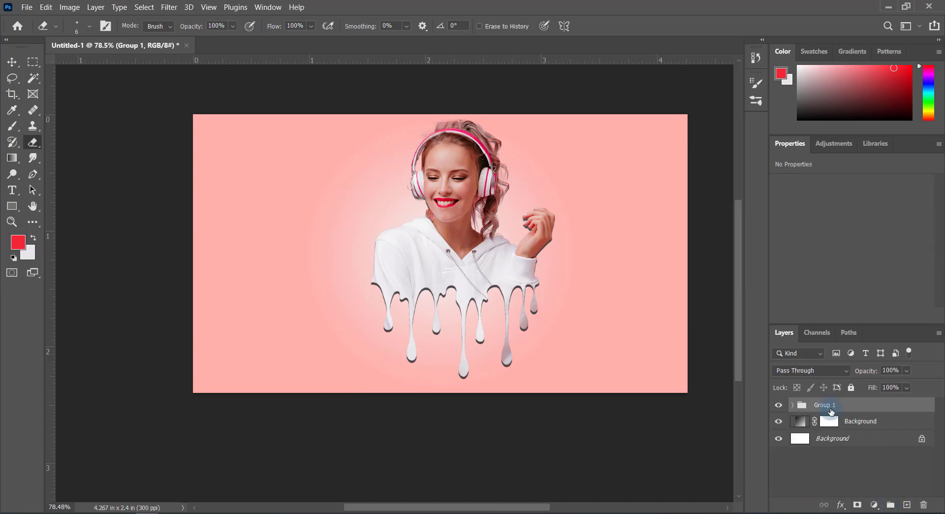
pyautogui.click(778, 405)
pyautogui.click(777, 406)
# Scale the portrait group to 92.91%, move it about 20 px left and 19 px down, and apply the transform
pyautogui.hotkey('ctrl', 't')
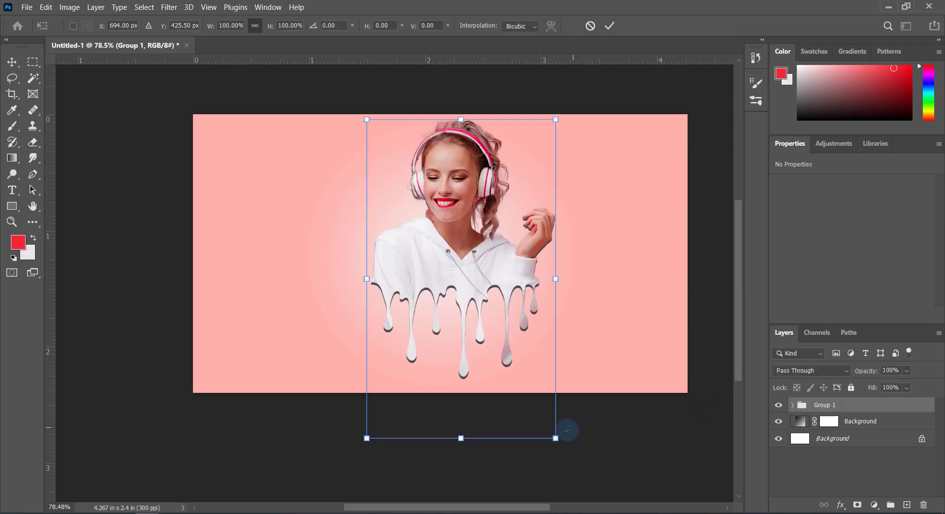
pyautogui.moveTo(549, 428); pyautogui.dragTo(550, 428)
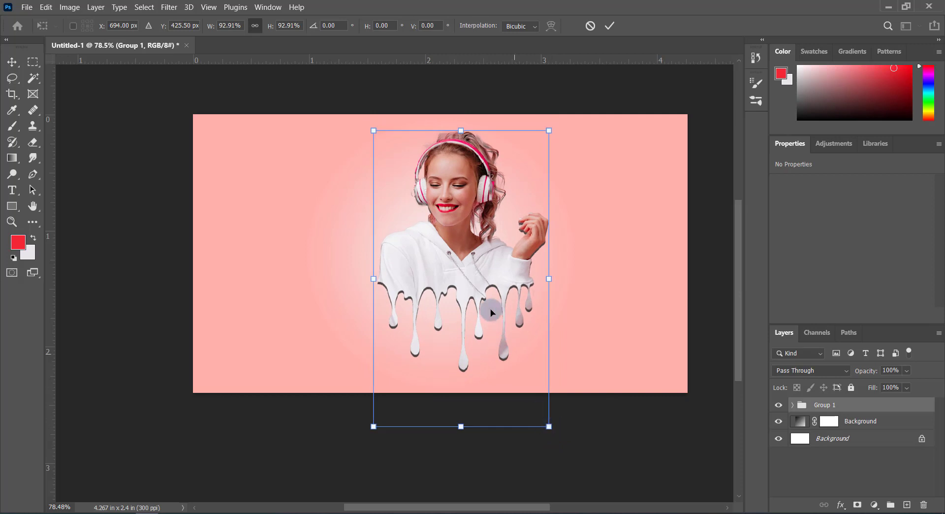
pyautogui.moveTo(475, 276); pyautogui.dragTo(498, 289)
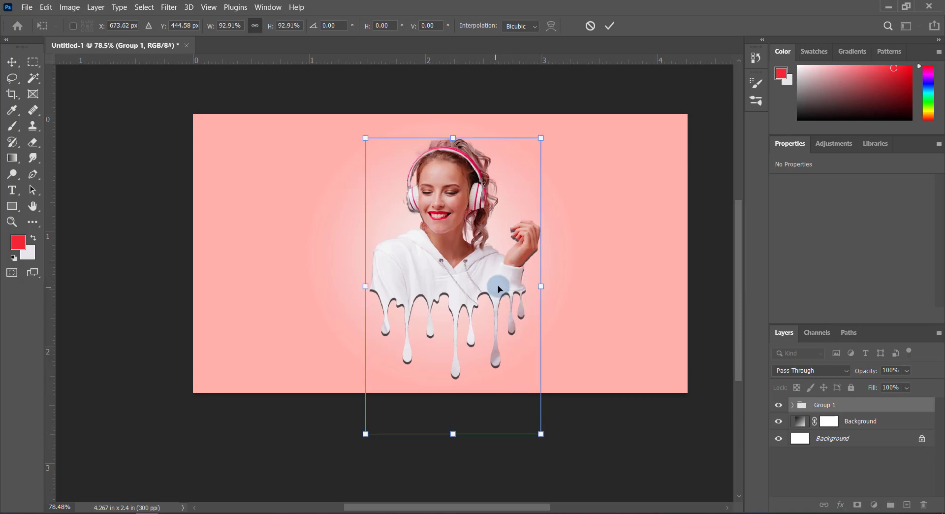
pyautogui.click(612, 27)
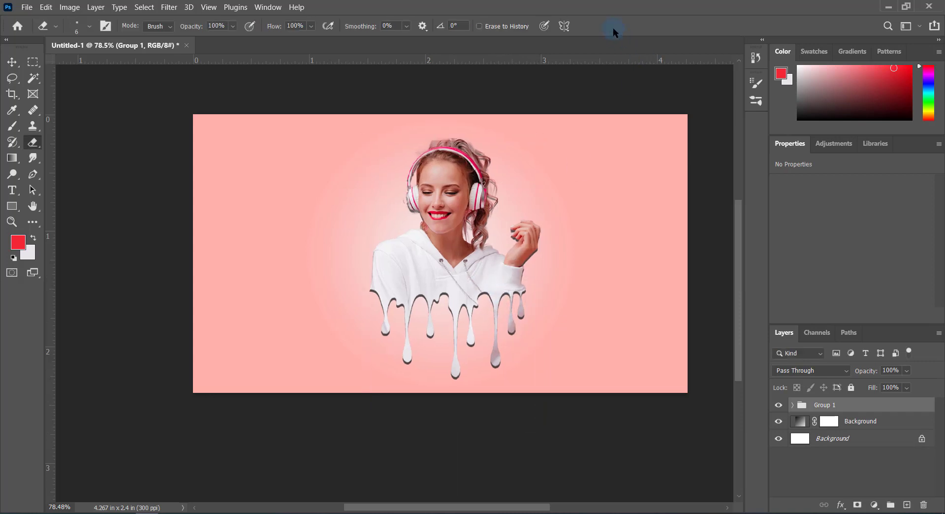
# Create a new empty layer and place it directly below the portrait group
pyautogui.click(905, 507)
pyautogui.moveTo(838, 405); pyautogui.dragTo(843, 422)
pyautogui.hotkey('ctrl', 'z')
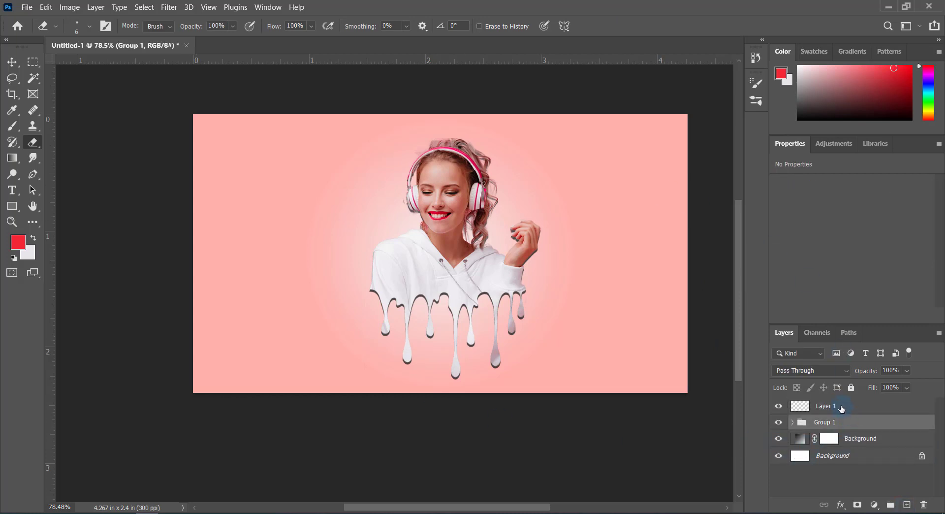
pyautogui.moveTo(841, 408); pyautogui.dragTo(847, 430)
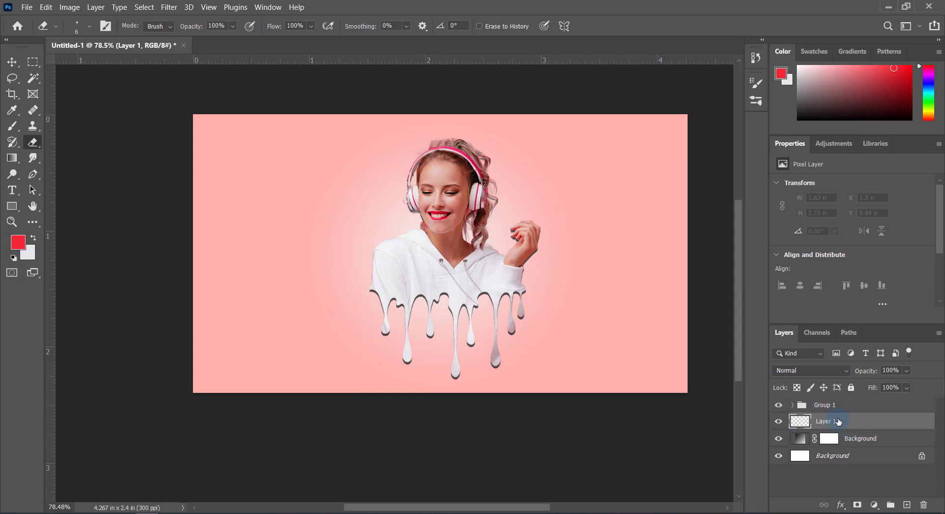
# Choose the splat7 brush for the Brush tool and reduce its size to 250 px
pyautogui.click(13, 127)
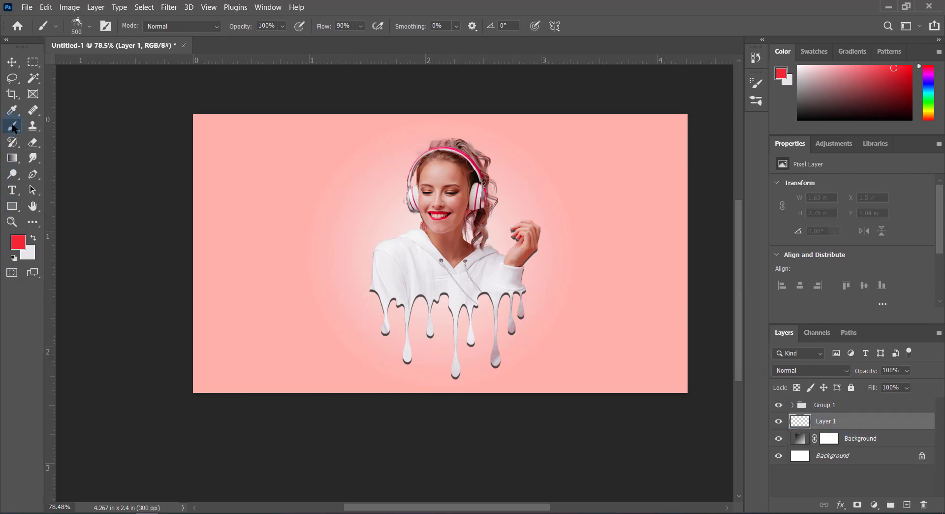
pyautogui.click(89, 26)
pyautogui.scroll(-1, 67, 169)
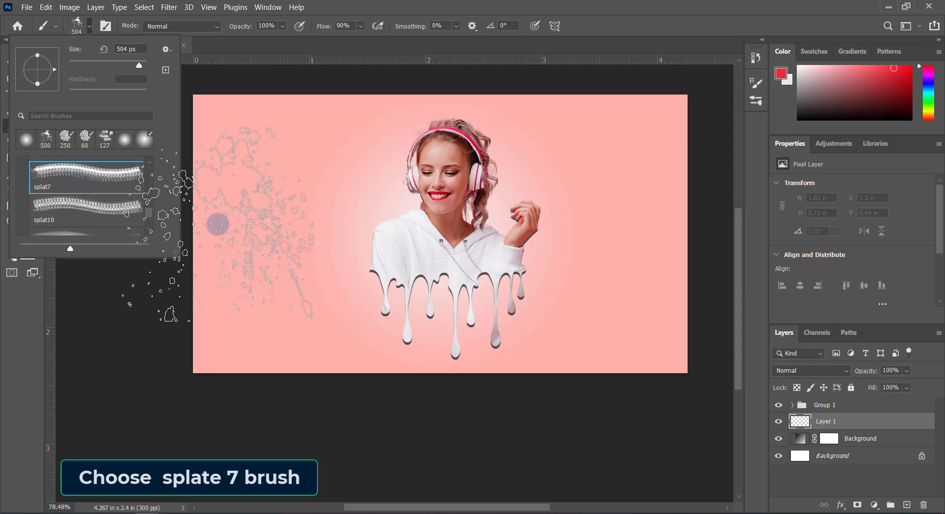
pyautogui.scroll(-1, 310, 268)
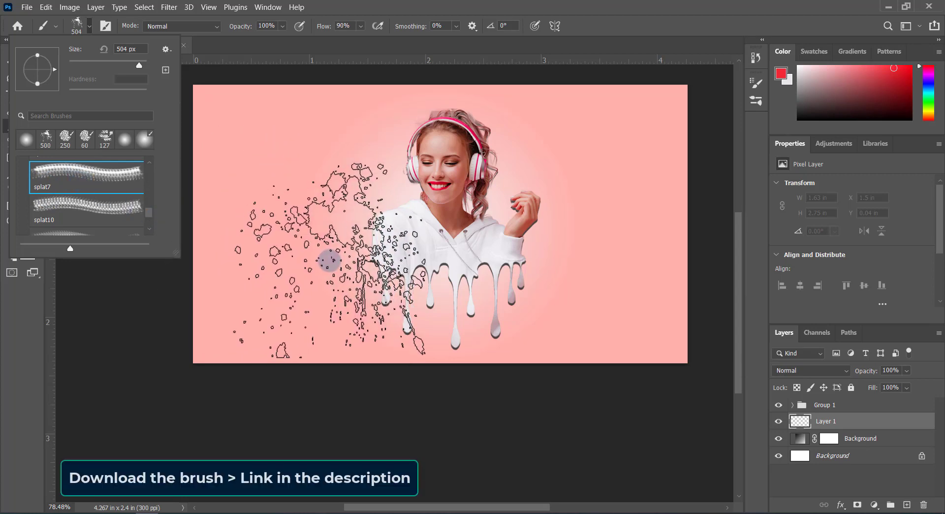
pyautogui.click(220, 55)
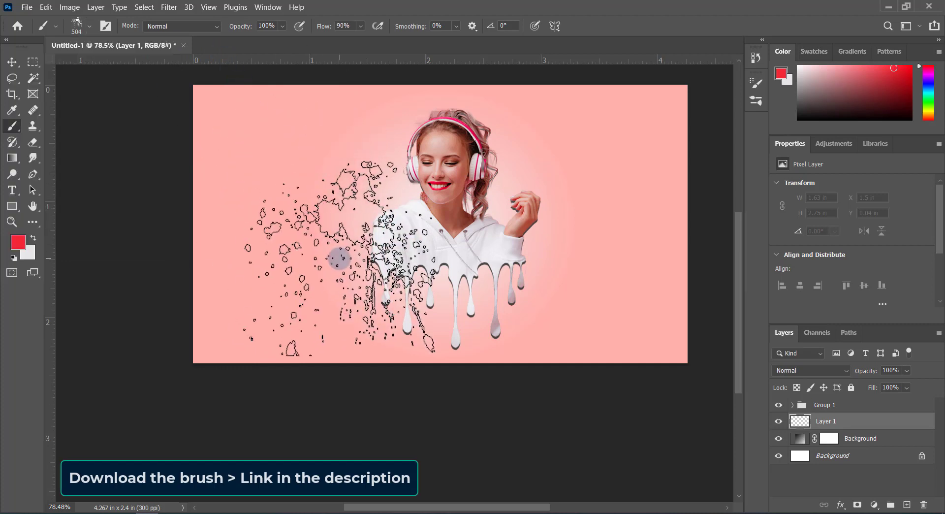
pyautogui.press('[')
pyautogui.press('[')
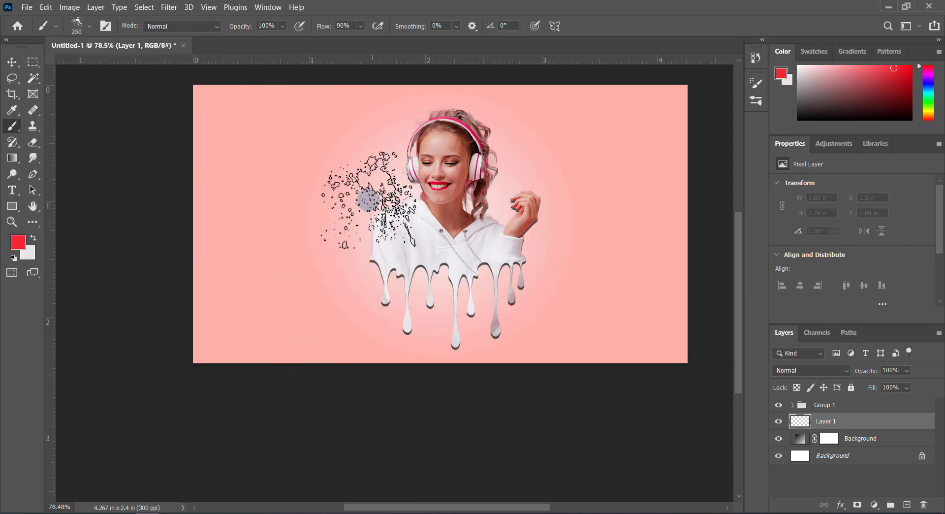
# Sample the foreground colour from the woman's lips and brighten it to red ff0031
pyautogui.click(18, 241)
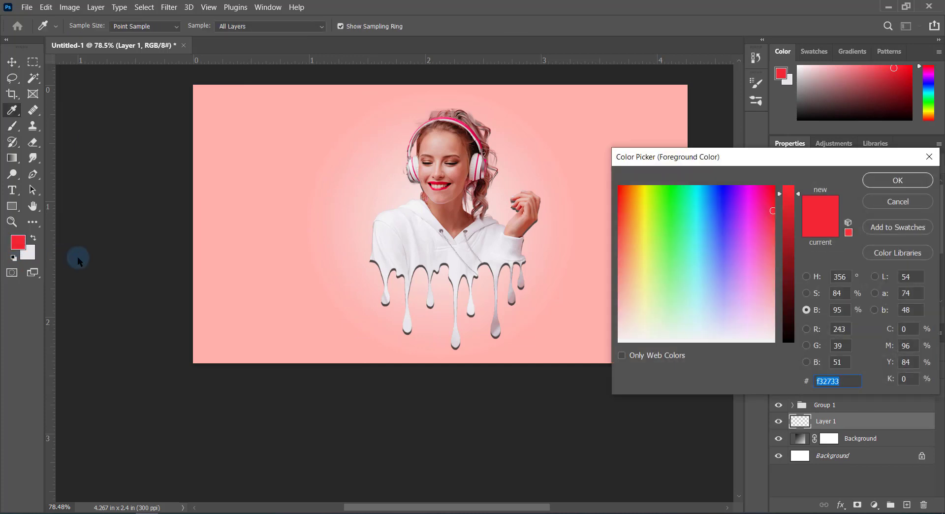
pyautogui.click(442, 179)
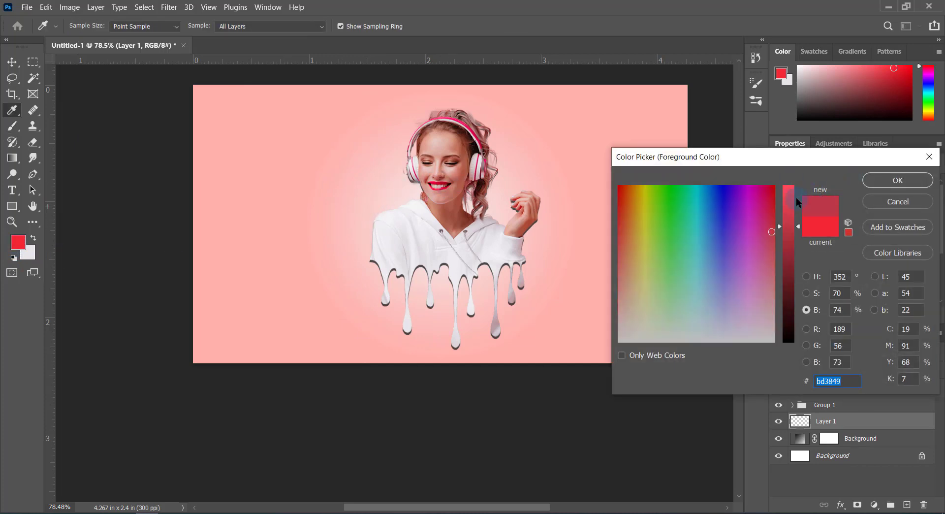
pyautogui.press('alt')
pyautogui.click(442, 179)
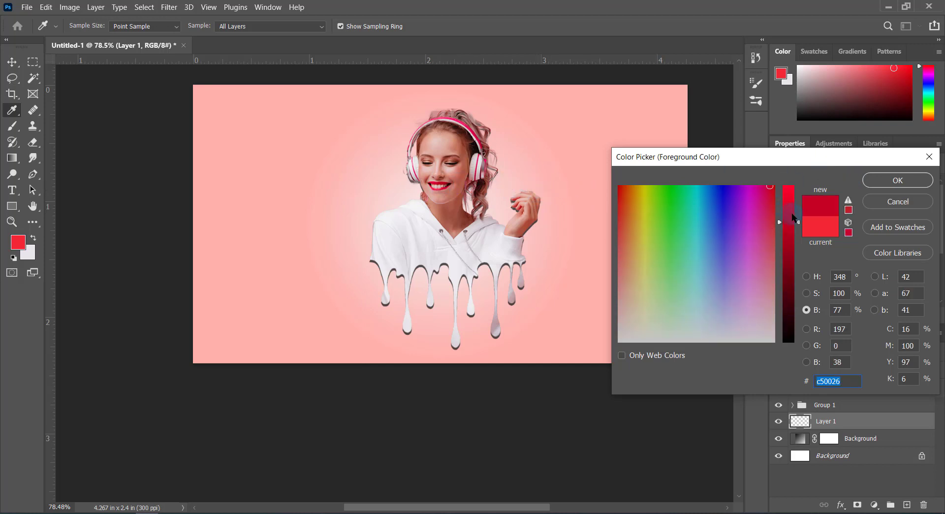
pyautogui.moveTo(796, 222); pyautogui.dragTo(796, 183)
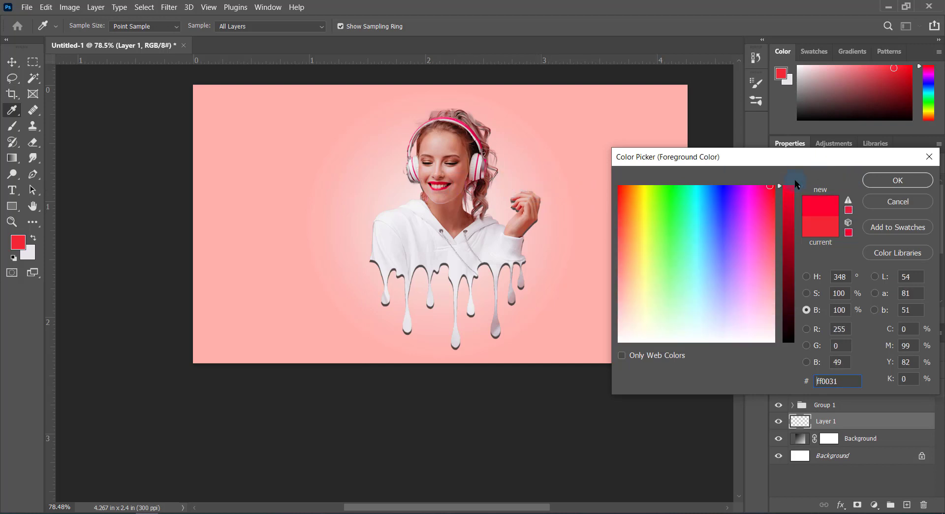
pyautogui.click(912, 180)
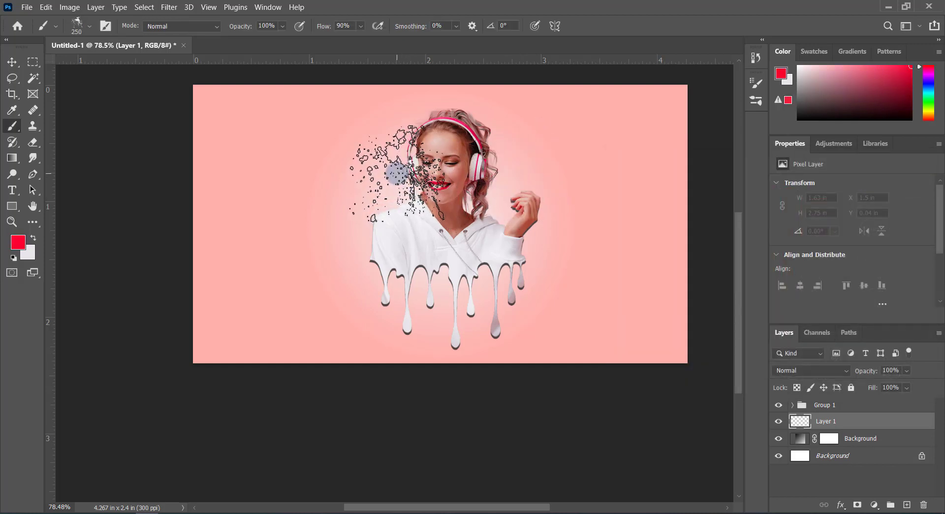
# Stamp red splatters on both sides of the woman's head, plus near-white splatters above it and to its left
pyautogui.click(396, 162)
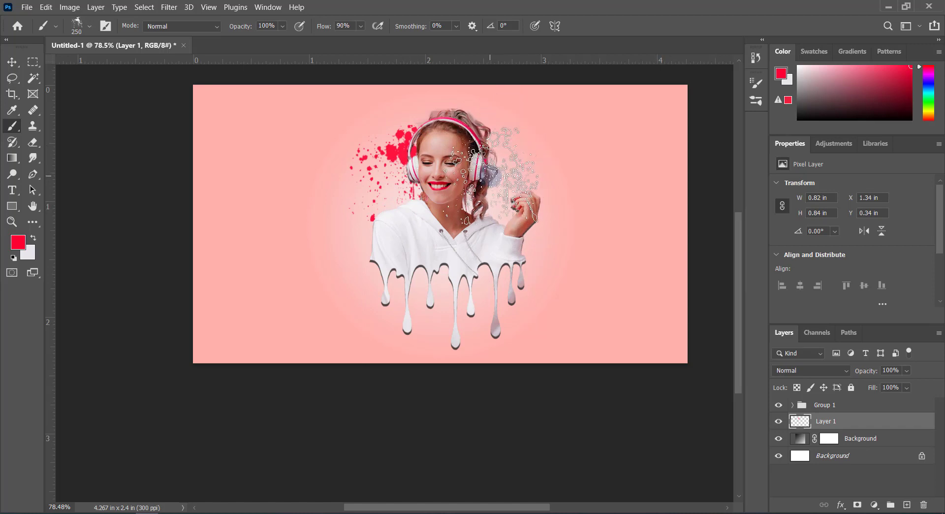
pyautogui.click(497, 174)
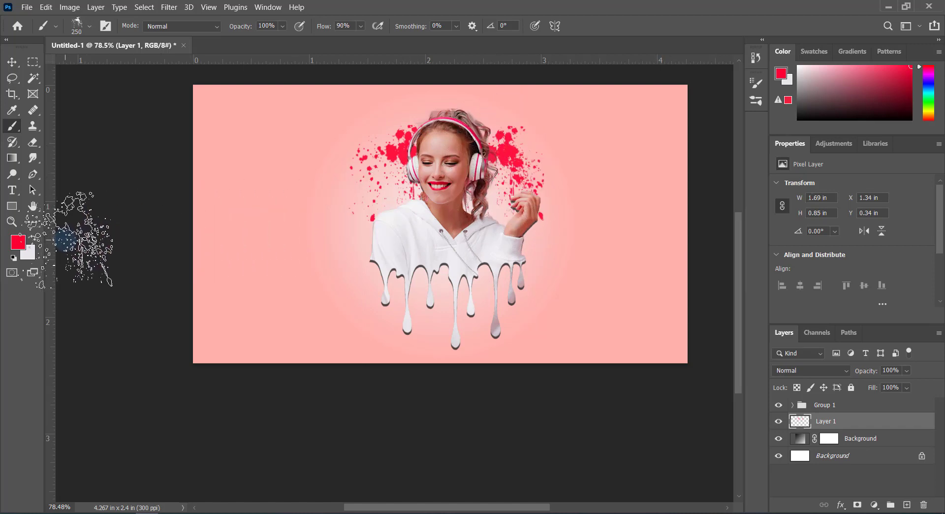
pyautogui.click(32, 238)
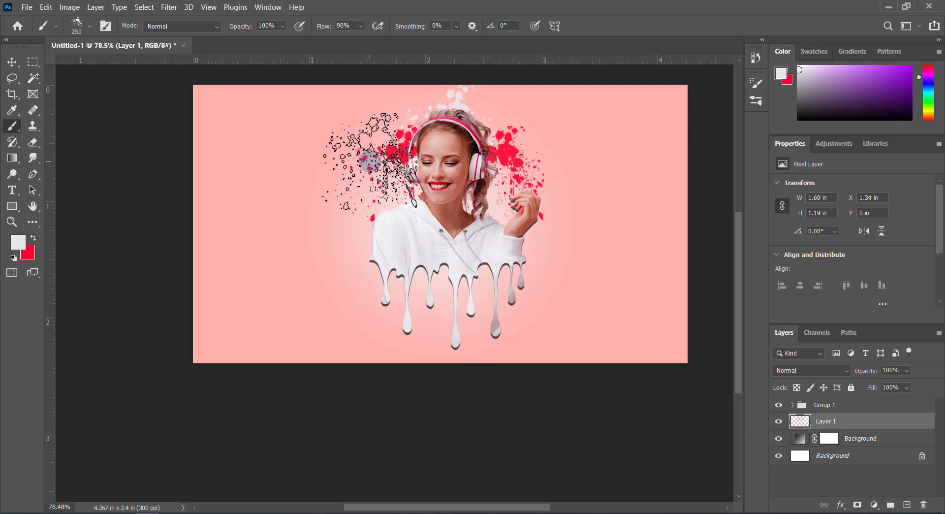
pyautogui.click(367, 160)
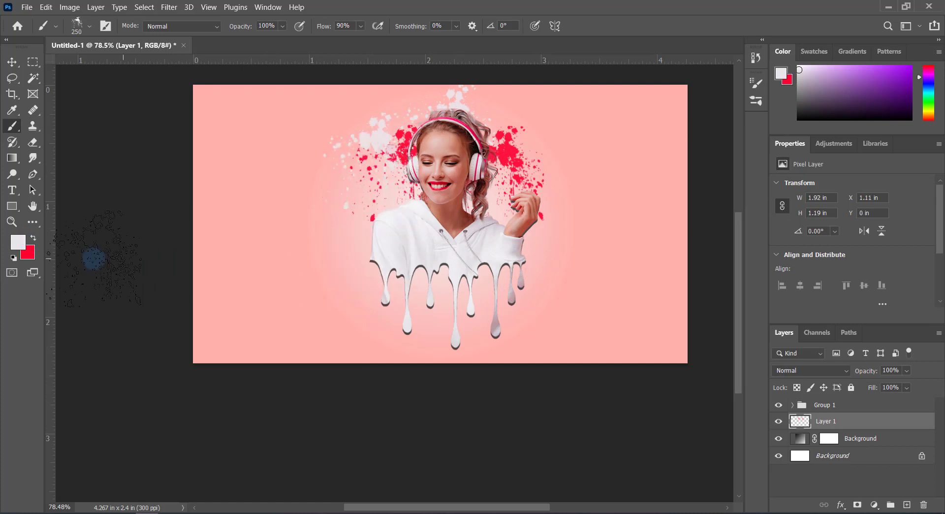
# Stamp red splatters behind the left shoulder and raised arm, and near-white ones behind the neck and above the raised hand
pyautogui.click(380, 211)
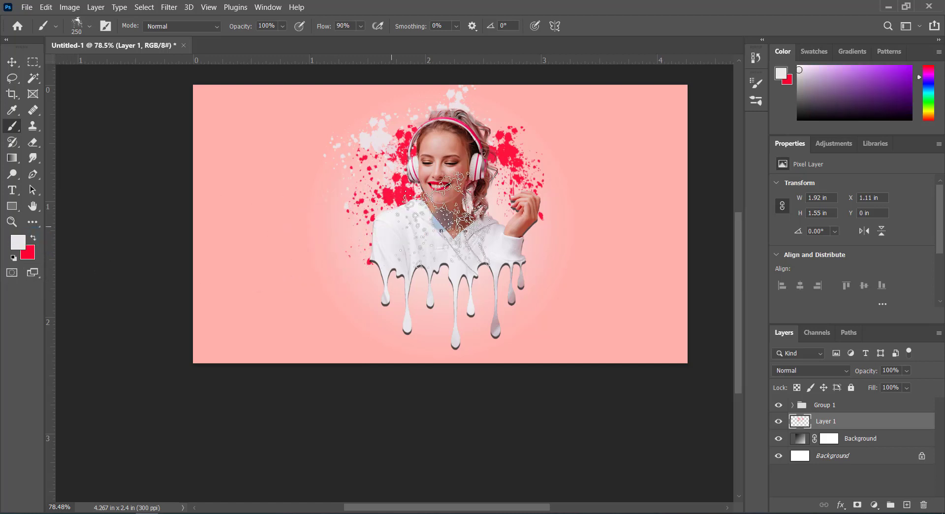
pyautogui.click(429, 217)
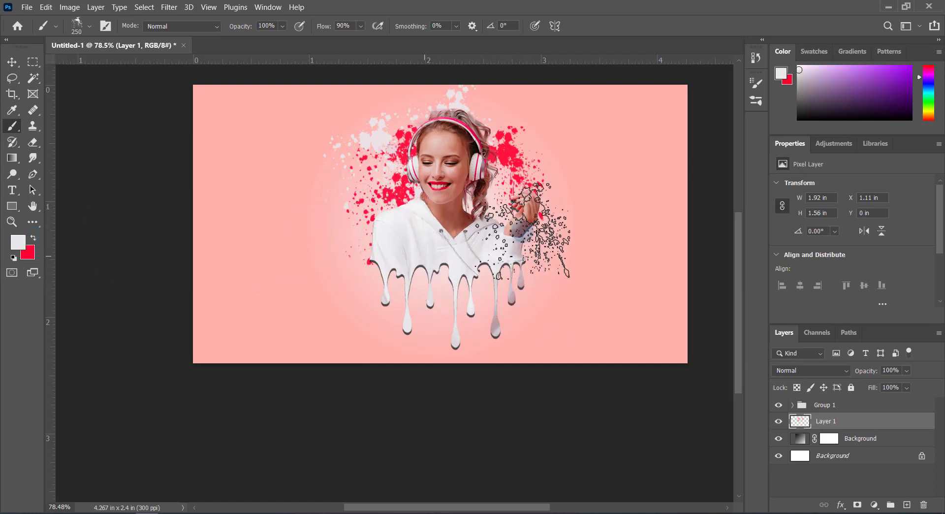
pyautogui.click(534, 168)
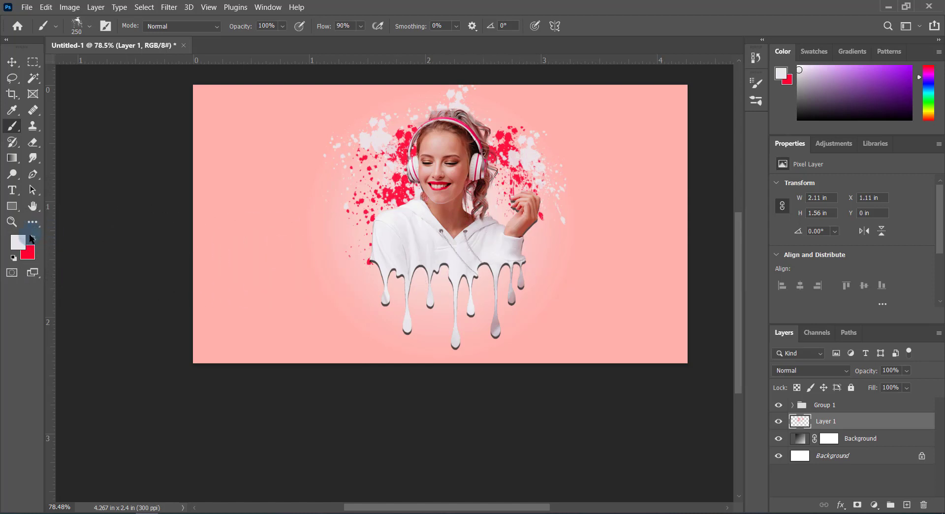
pyautogui.click(32, 238)
pyautogui.click(517, 232)
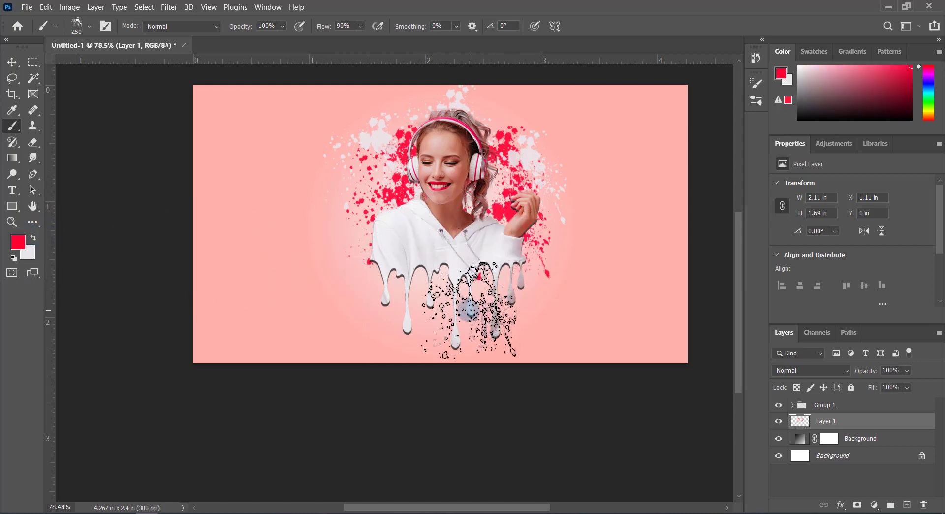
# Stamp red splatters above the woman's head and beside the headphones on the raised-hand side
pyautogui.scroll(2, 651, 231)
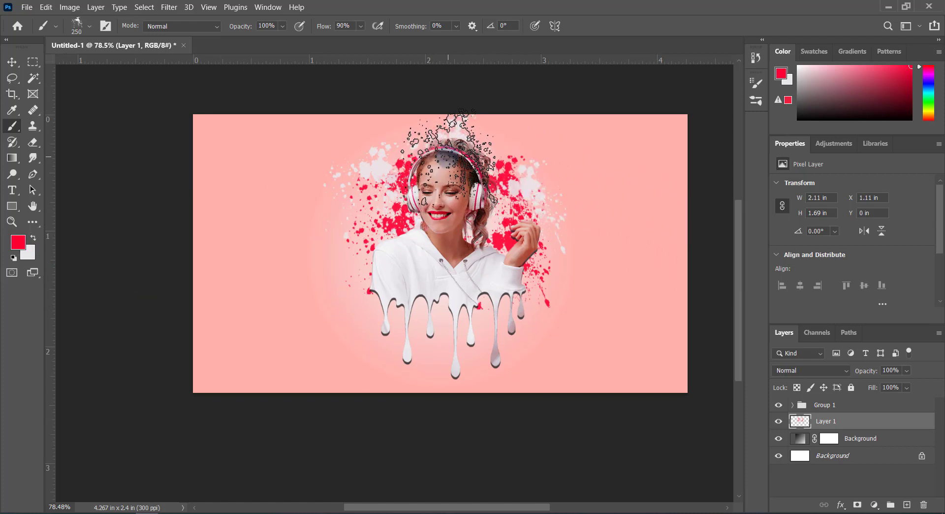
pyautogui.click(454, 150)
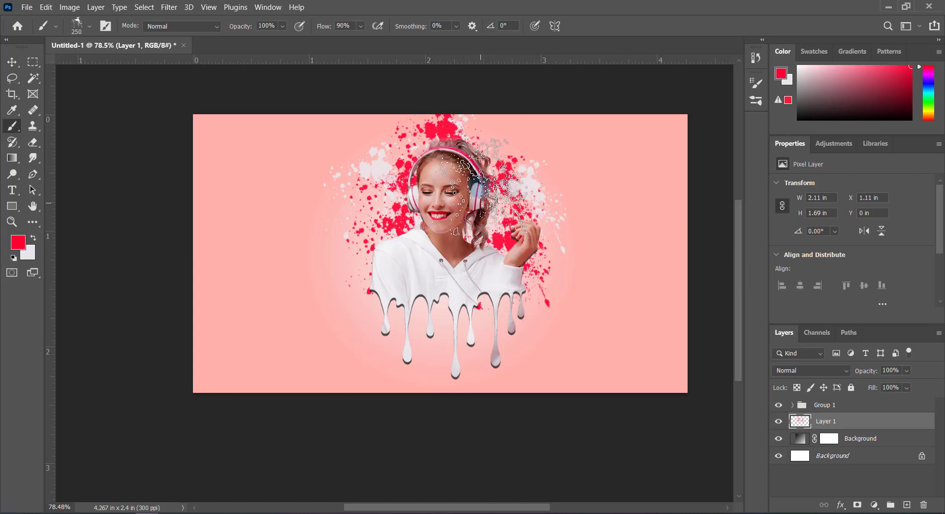
pyautogui.scroll(-3, 539, 305)
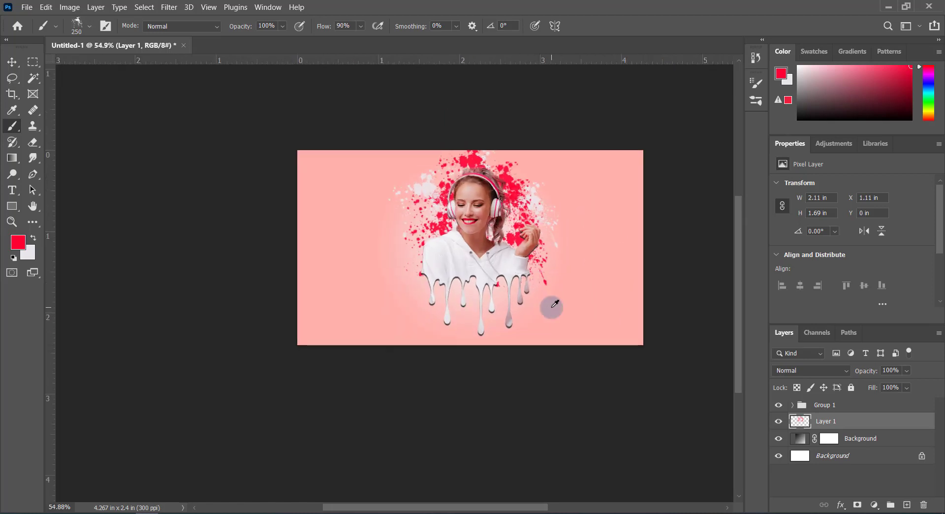
pyautogui.press('v')
pyautogui.keyDown('shift'); pyautogui.click(850, 407); pyautogui.keyUp('shift')
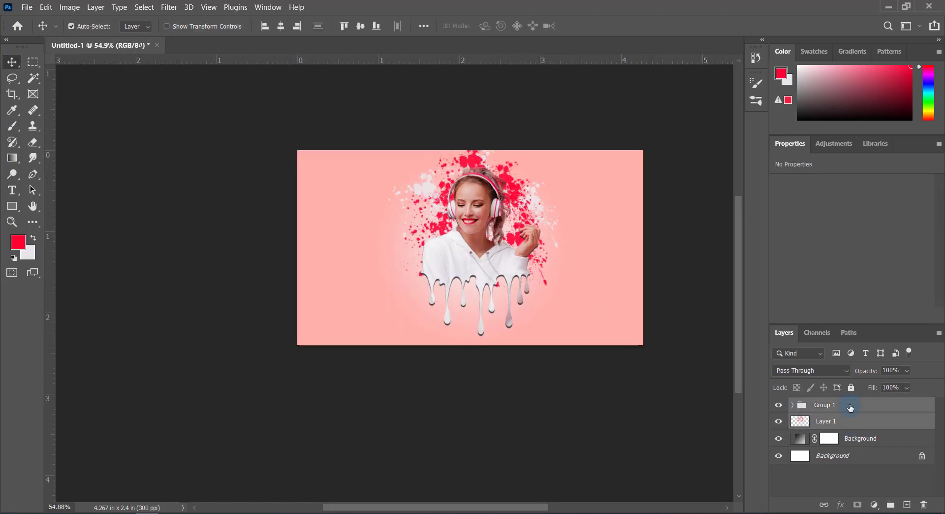
pyautogui.hotkey('ctrl', 't')
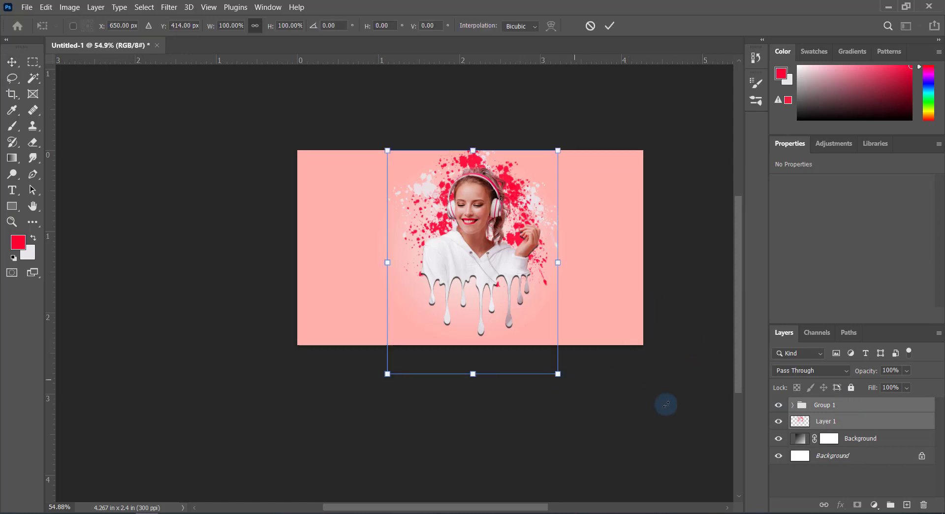
# Enlarge the splatter layer to about 2.37 by 1.9 in and reposition it slightly lower, centred behind the woman
pyautogui.click(850, 422)
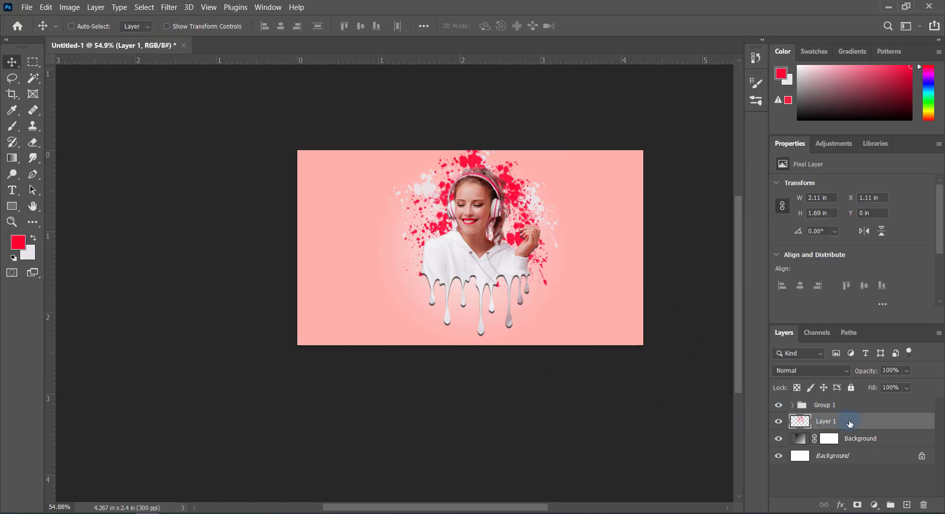
pyautogui.hotkey('ctrl', 't')
pyautogui.moveTo(516, 198); pyautogui.dragTo(519, 203)
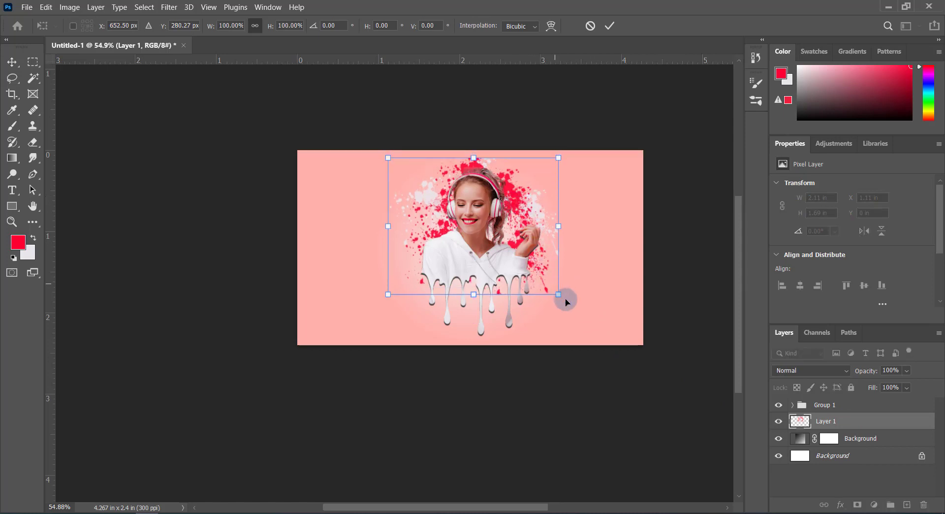
pyautogui.moveTo(561, 296); pyautogui.dragTo(568, 302)
pyautogui.moveTo(546, 209); pyautogui.dragTo(547, 215)
pyautogui.click(611, 25)
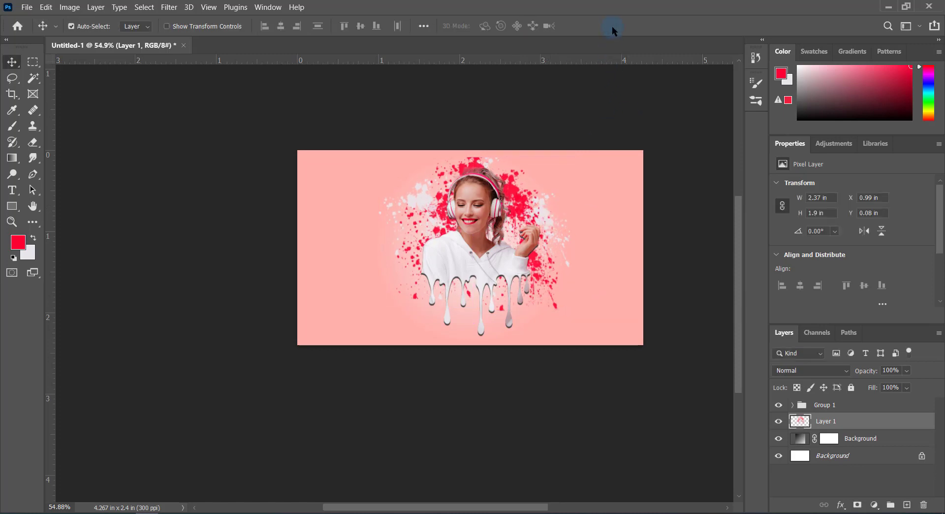
# Fit the whole canvas on screen to examine the enlarged splatters around the portrait
pyautogui.scroll(2, 626, 216)
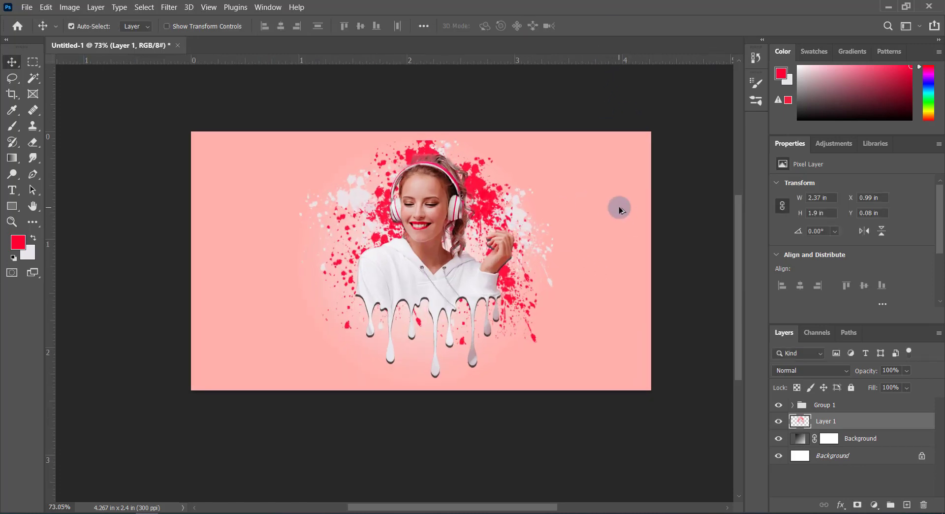
pyautogui.scroll(1, 539, 207)
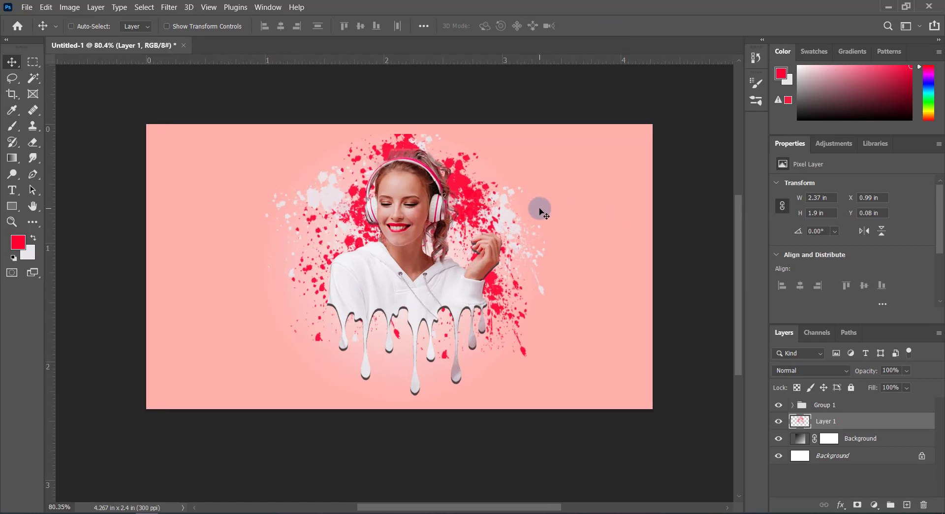
pyautogui.hscroll(1, 540, 212)
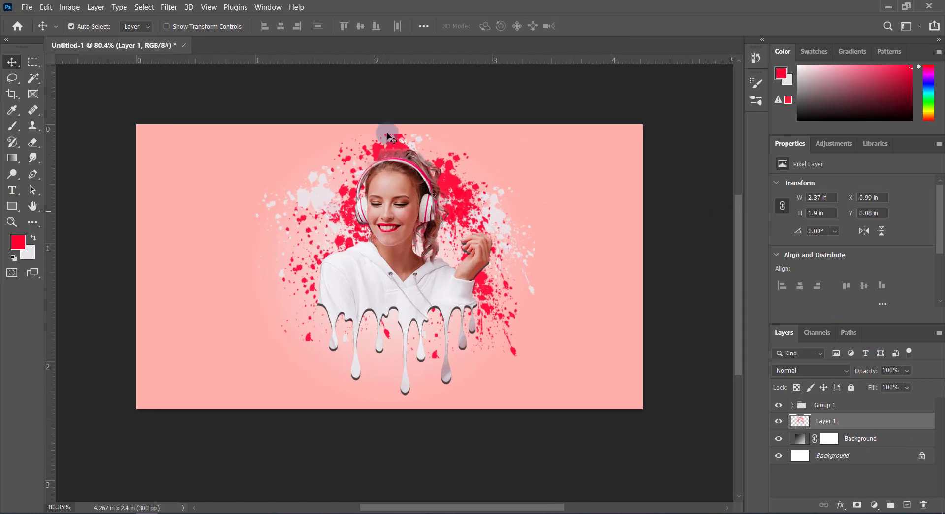
pyautogui.click(219, 9)
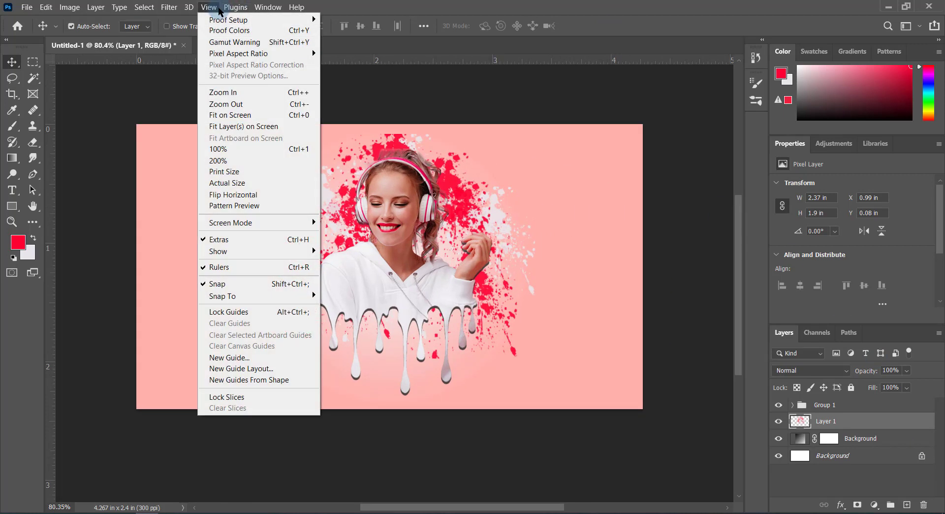
pyautogui.click(243, 119)
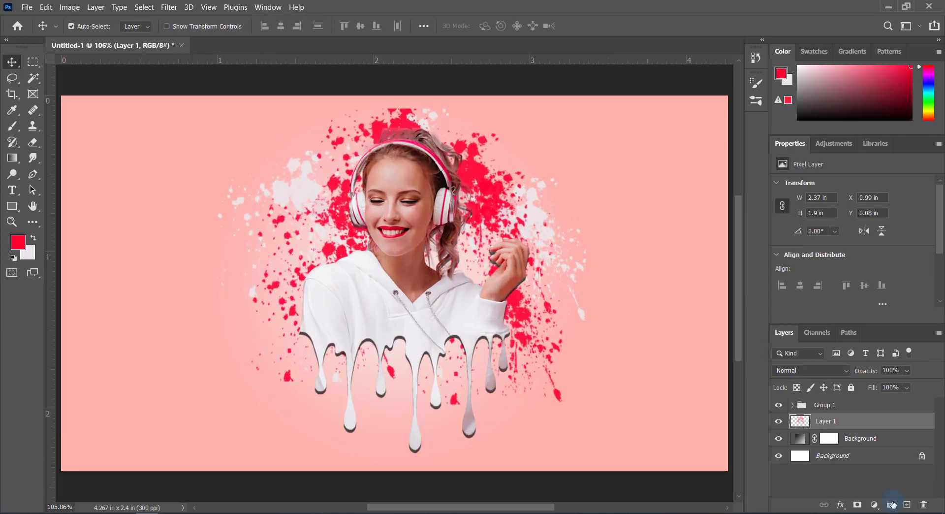